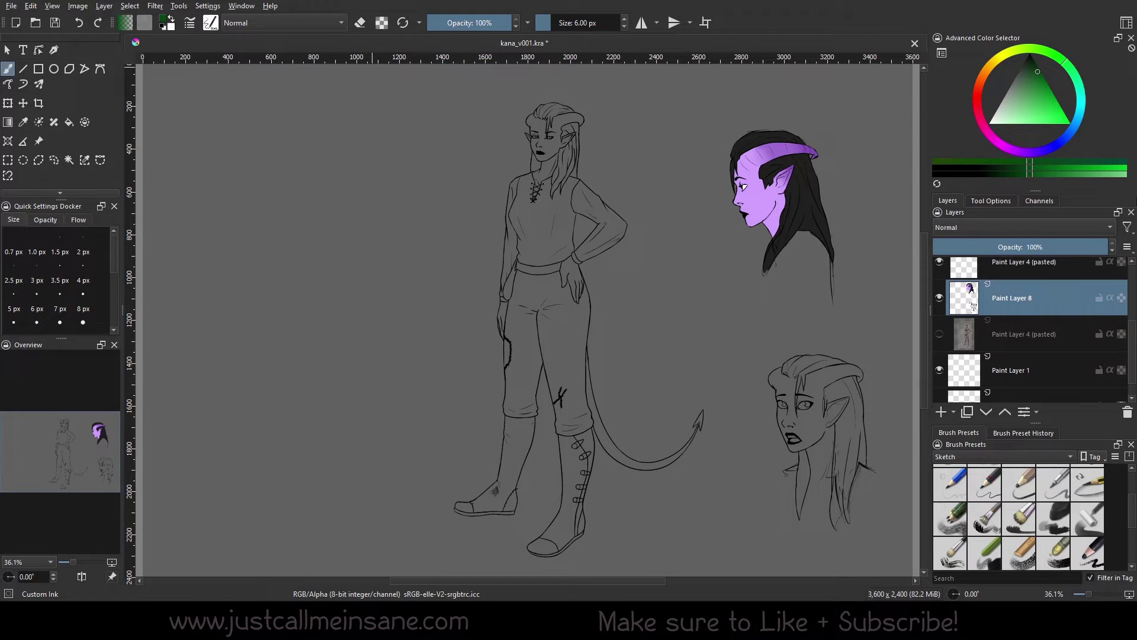
# - Zoom the canvas out and back in to 50% around the purple head
pyautogui.scroll(1, 1017, 346)
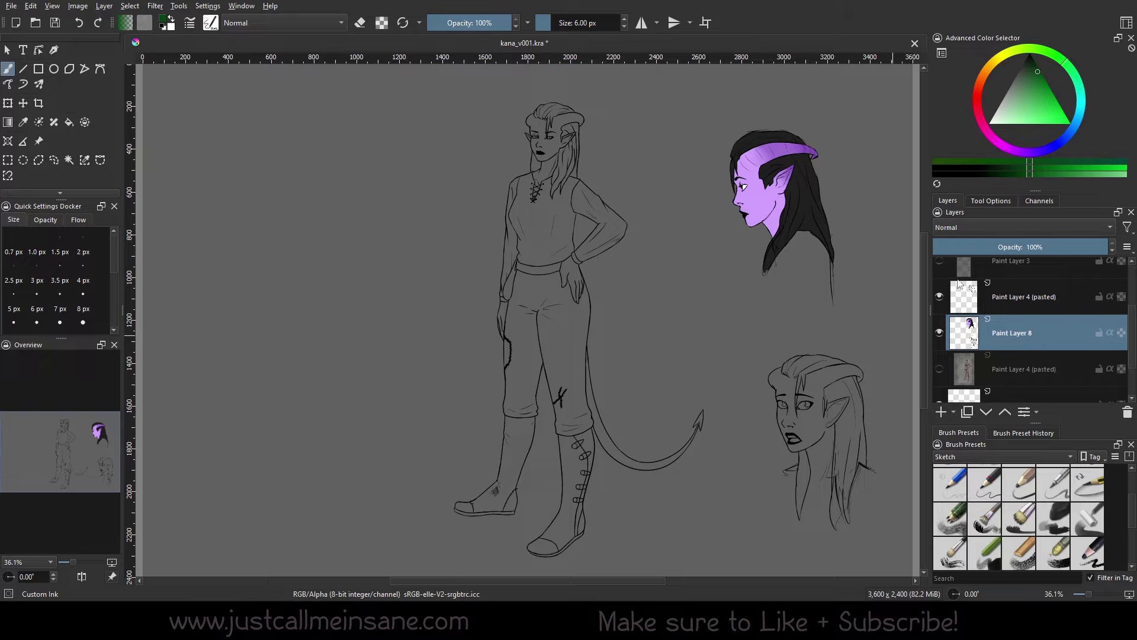
pyautogui.scroll(-1, 715, 292)
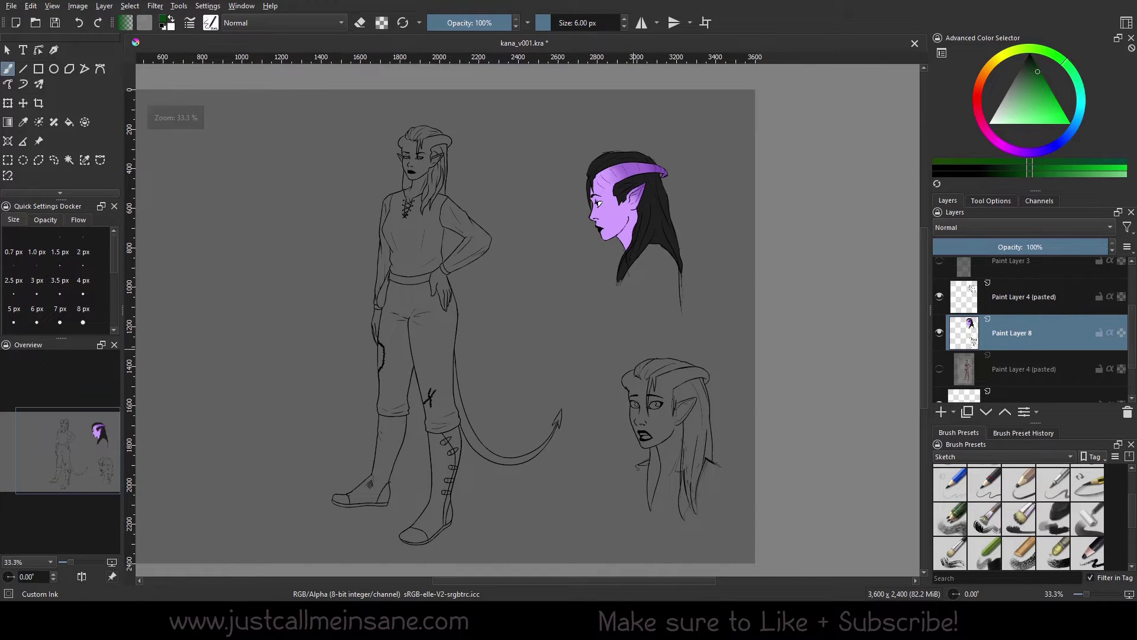
pyautogui.scroll(5, 656, 126)
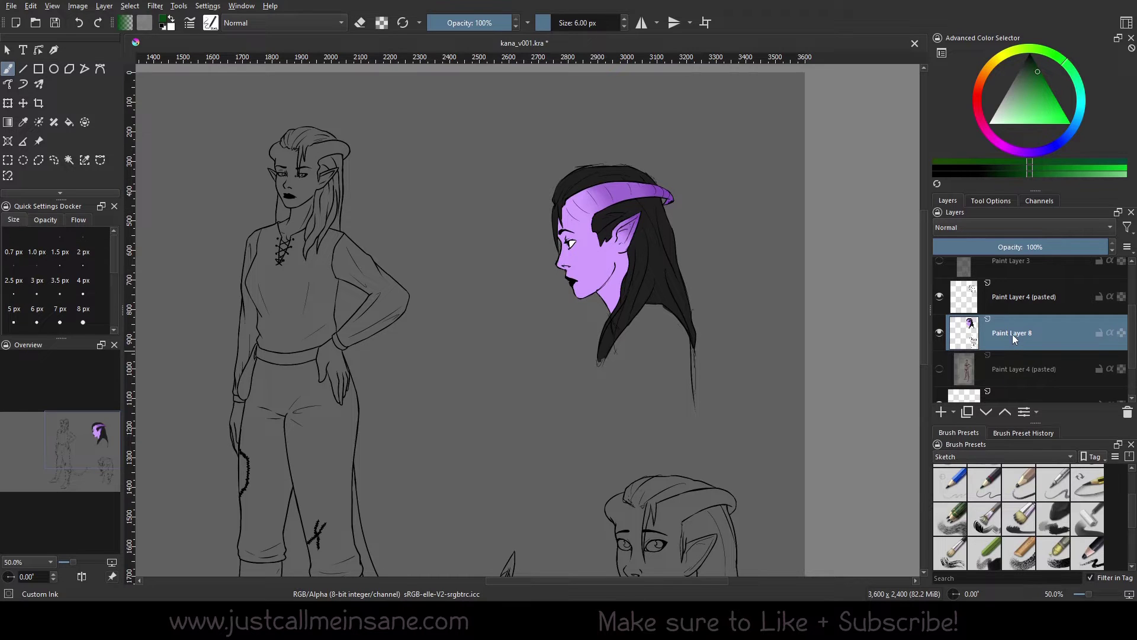
# - Open Layer Style for Paint Layer 8 and browse the Styles and Blending Options pages
pyautogui.rightClick(1012, 334)
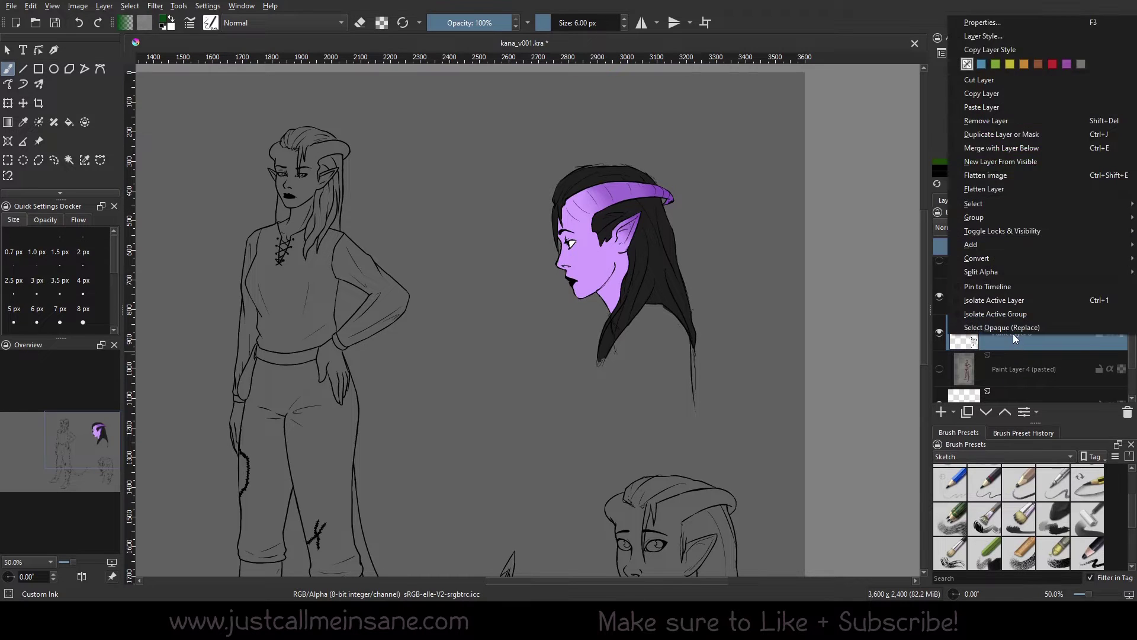
pyautogui.click(993, 39)
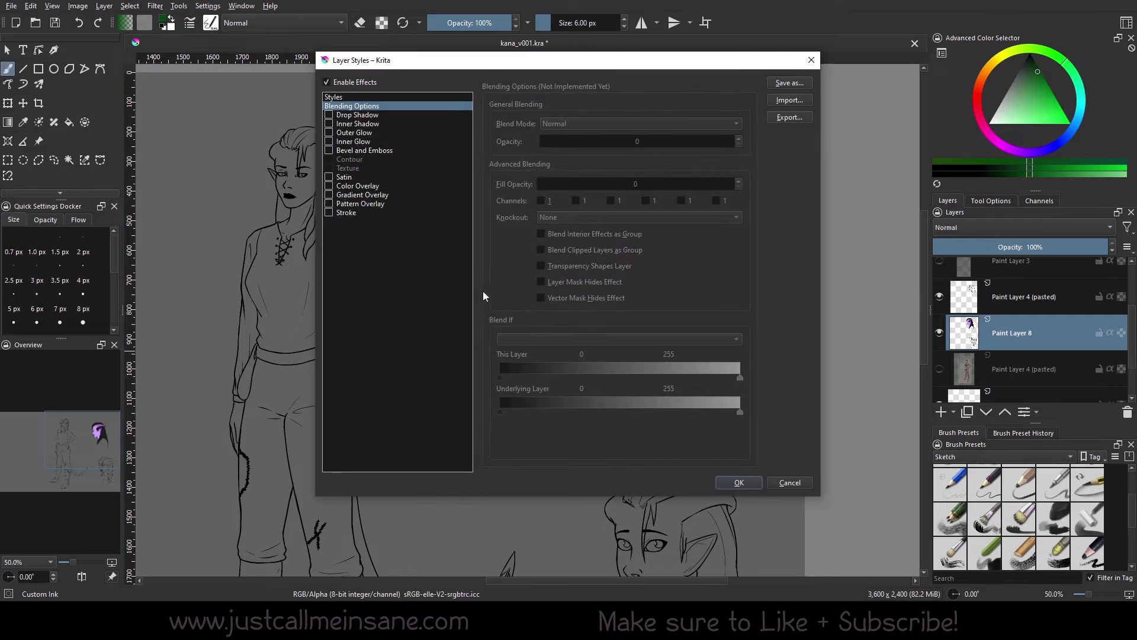
pyautogui.moveTo(489, 65); pyautogui.dragTo(482, 94)
pyautogui.click(386, 129)
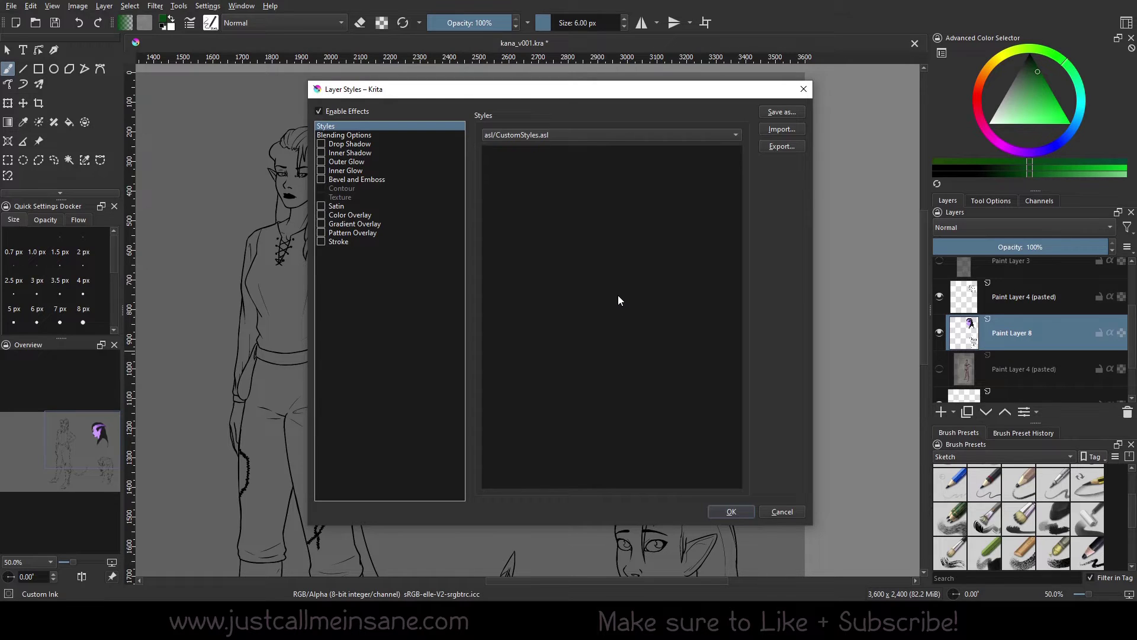
pyautogui.click(366, 136)
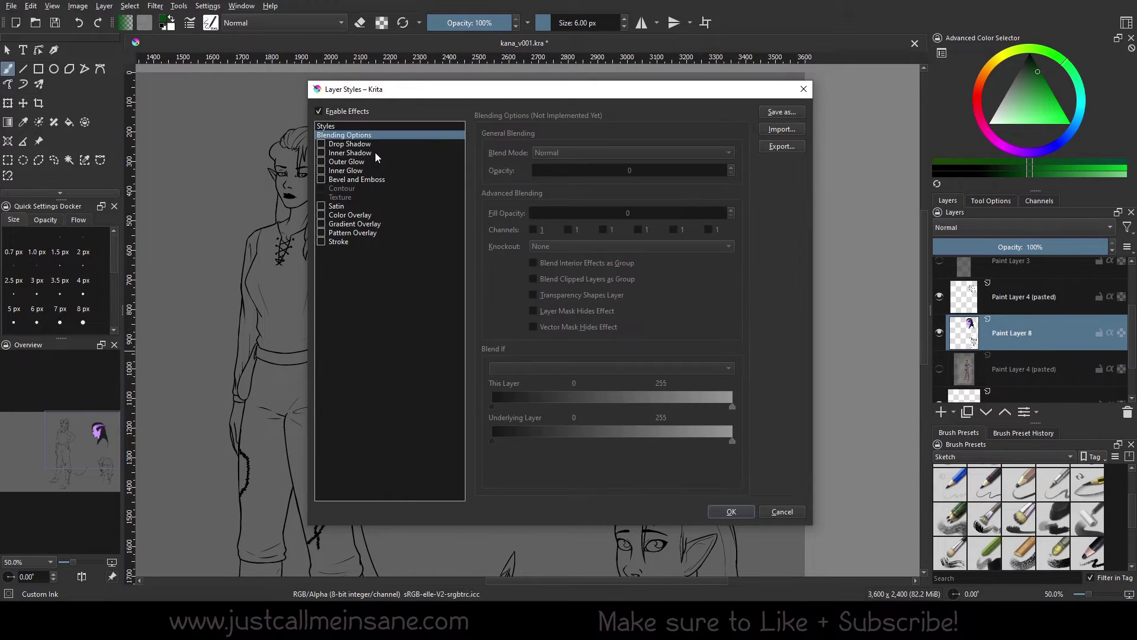
pyautogui.click(361, 126)
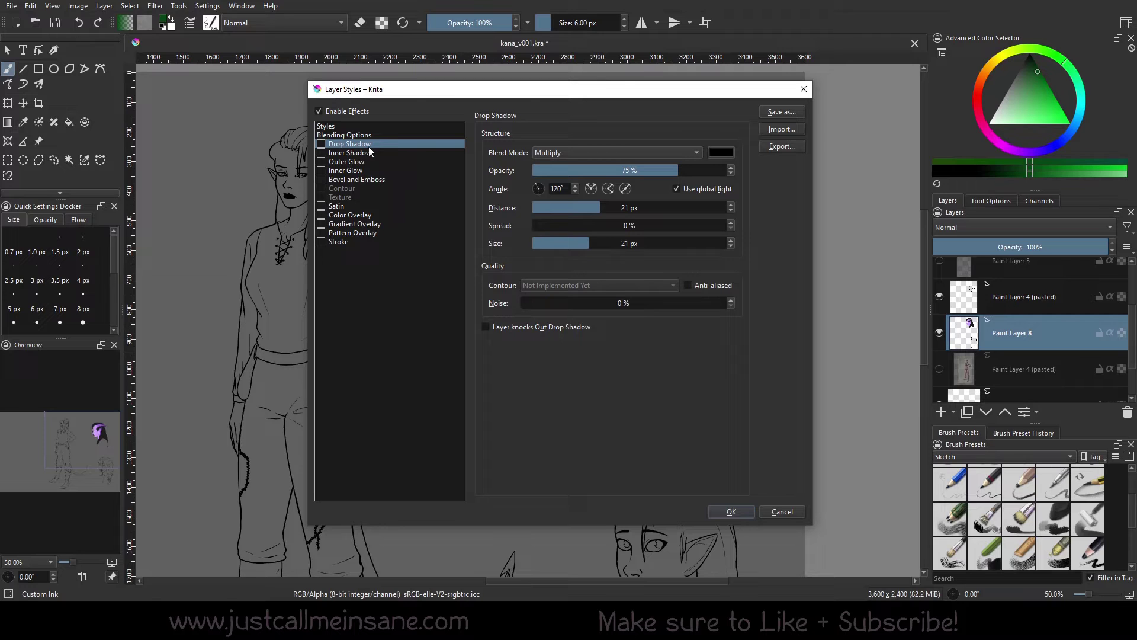
# - Enable Drop Shadow on the head layer and compare it switched off and on
pyautogui.click(321, 144)
pyautogui.moveTo(629, 95); pyautogui.dragTo(345, 121)
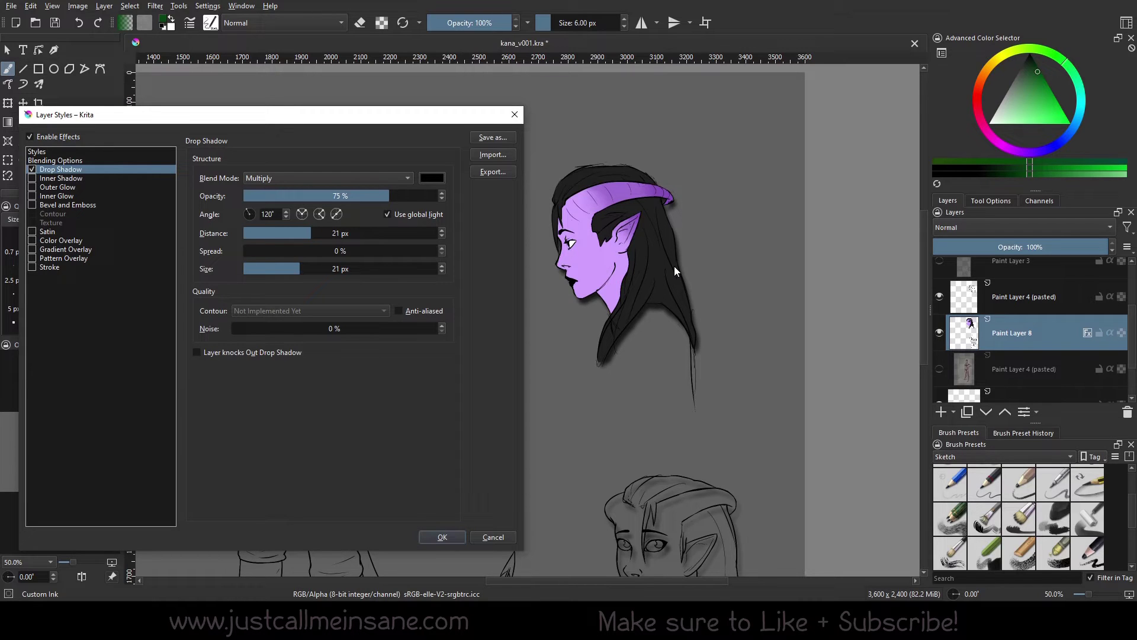
pyautogui.click(33, 170)
pyautogui.click(32, 170)
# - Try the Linear Light and Hue blend modes for the drop shadow
pyautogui.click(377, 174)
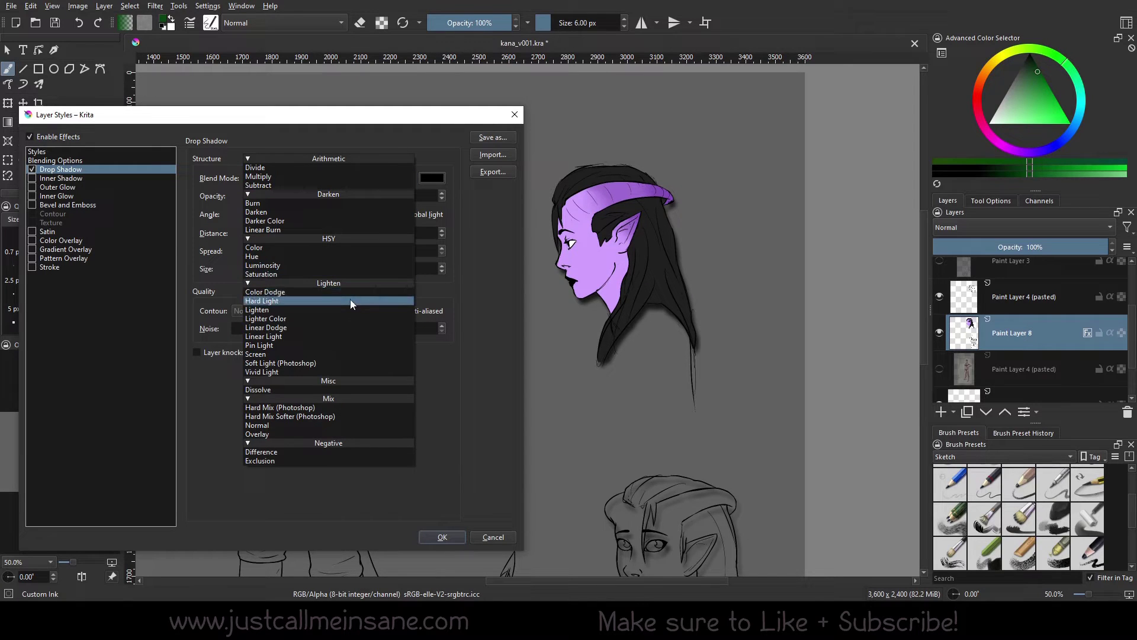
pyautogui.click(345, 336)
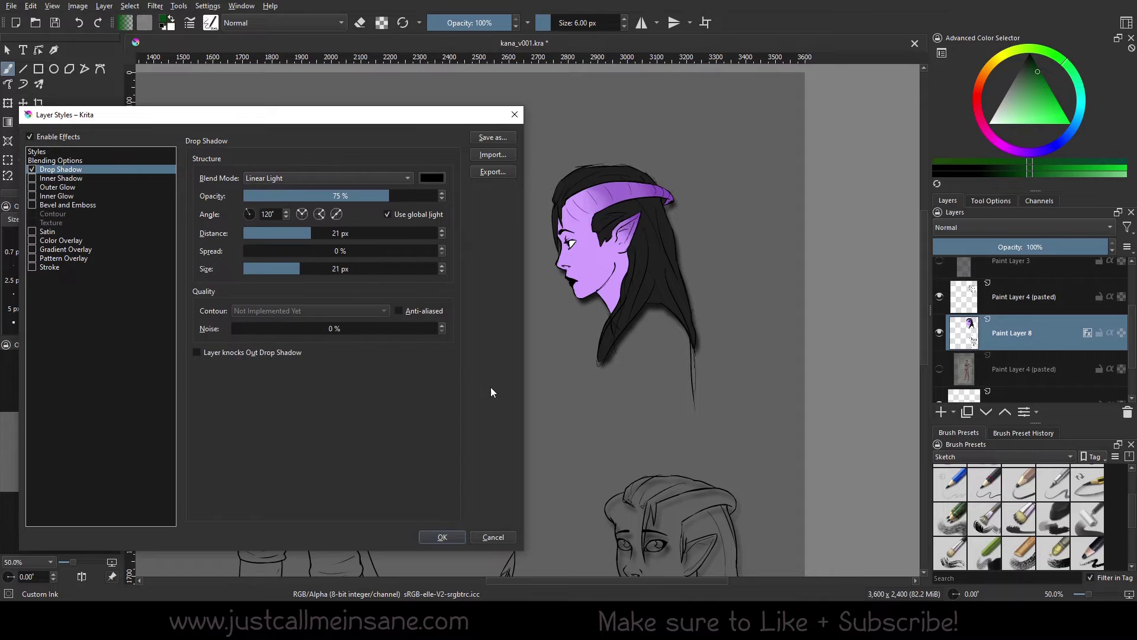
pyautogui.click(306, 179)
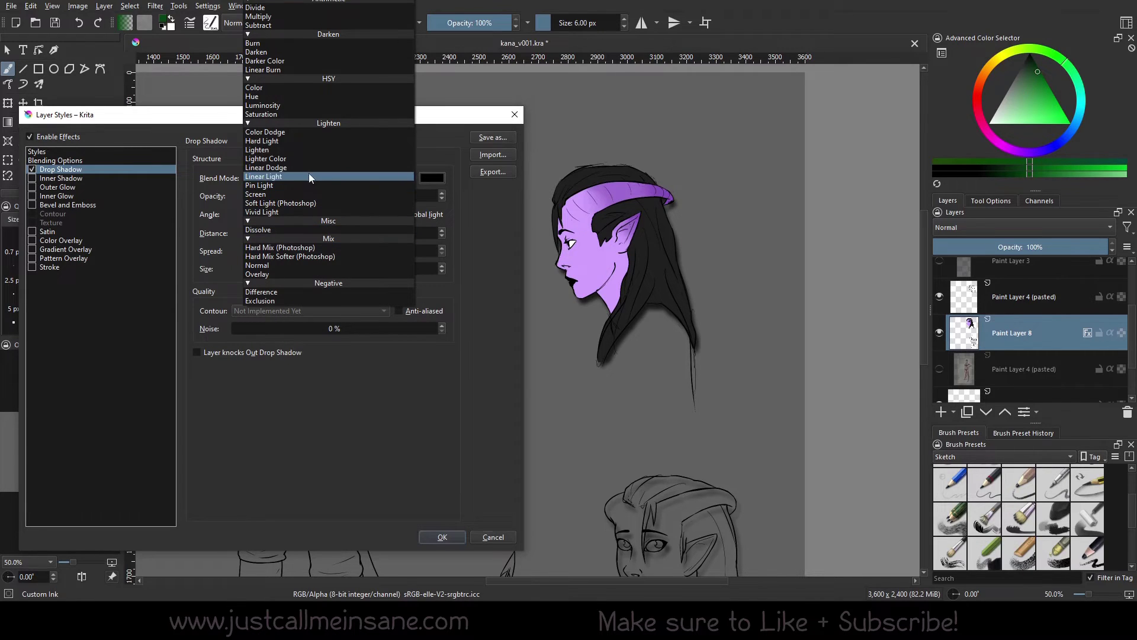
pyautogui.click(294, 95)
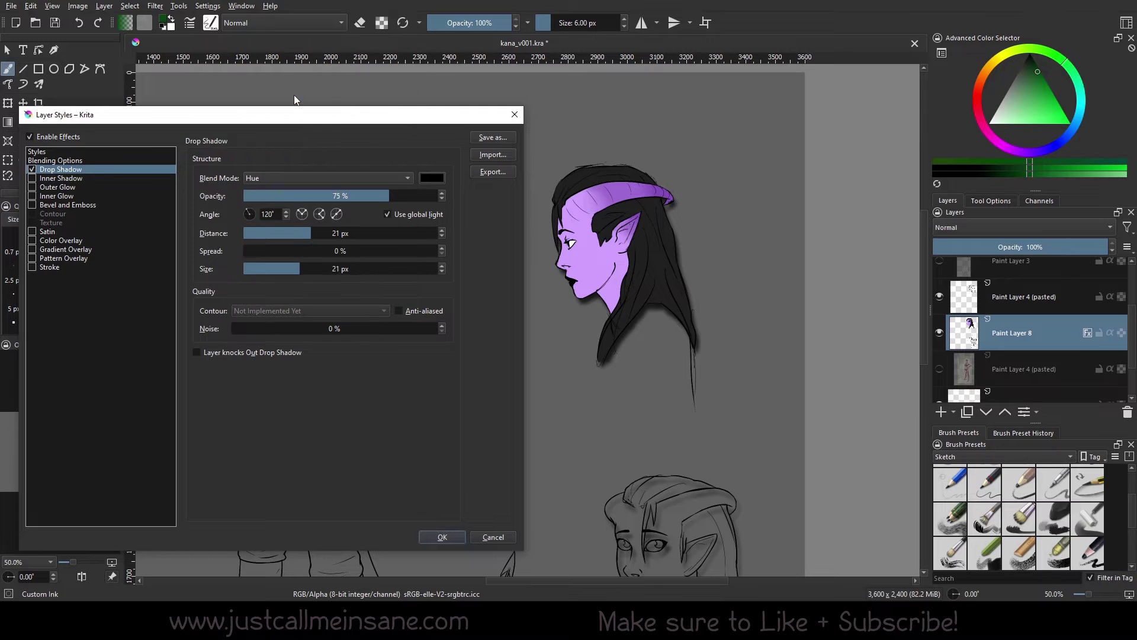
# - Change the drop shadow colour to pink #d57777
pyautogui.click(441, 179)
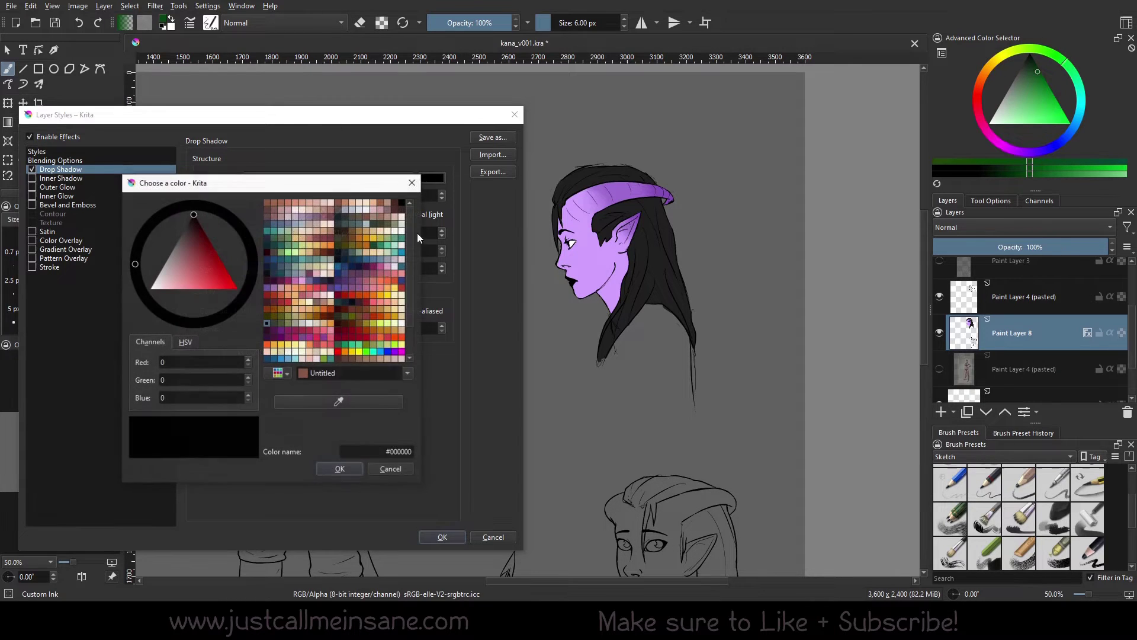
pyautogui.click(212, 273)
pyautogui.click(190, 276)
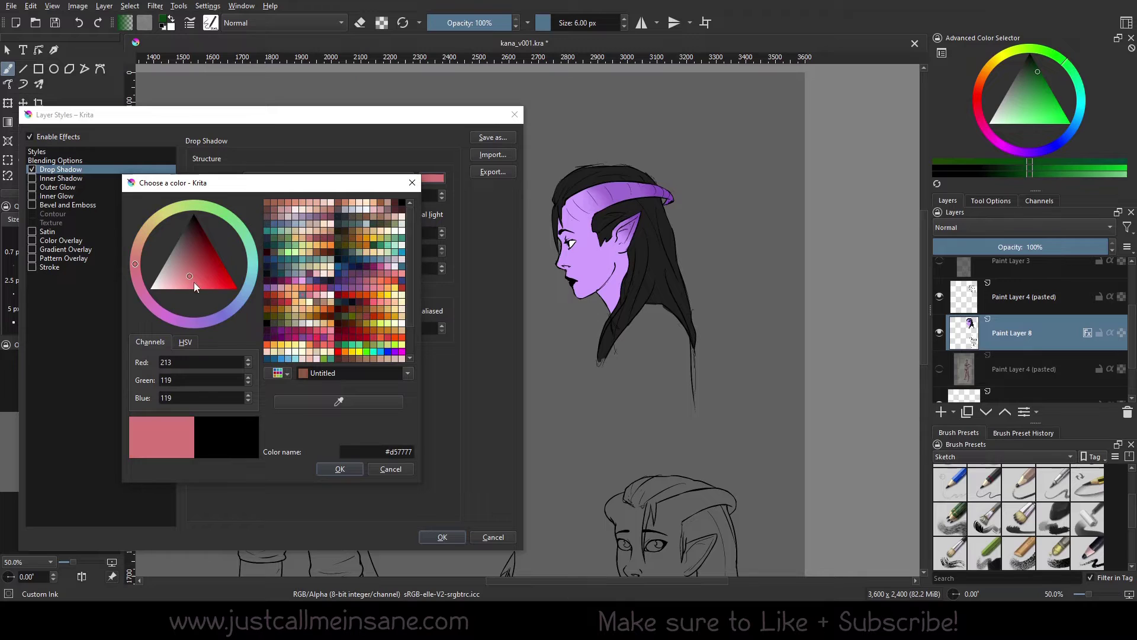
pyautogui.click(336, 469)
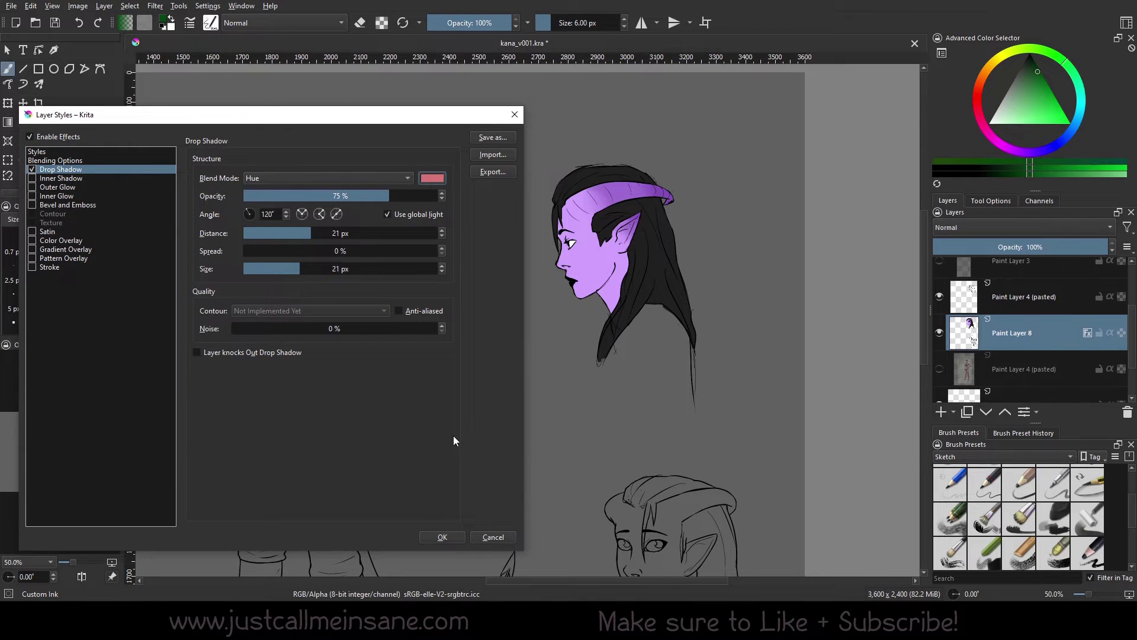
# - Try Luminosity and Burn, then settle on the Dissolve blend mode for the shadow
pyautogui.click(344, 179)
pyautogui.click(336, 187)
pyautogui.click(345, 179)
pyautogui.click(295, 111)
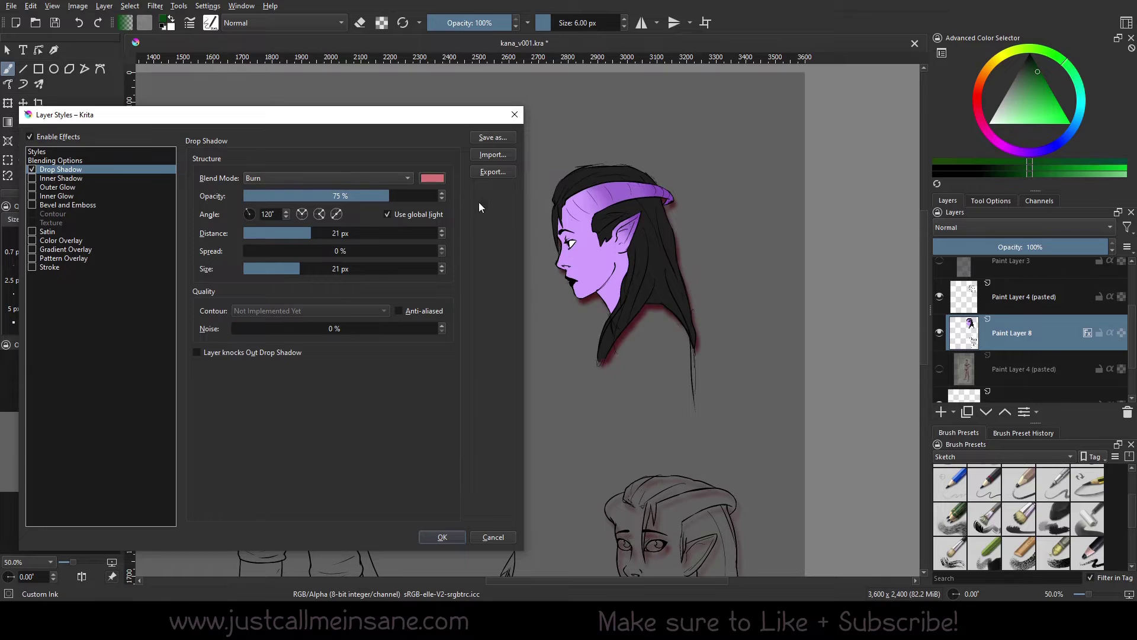
pyautogui.click(337, 179)
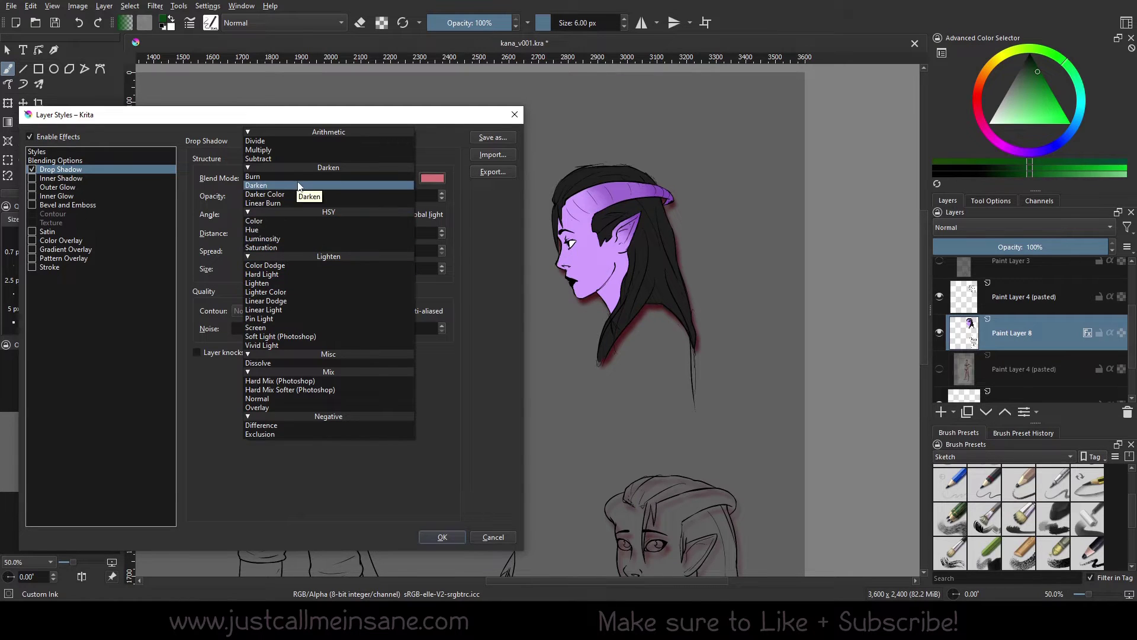
pyautogui.click(308, 362)
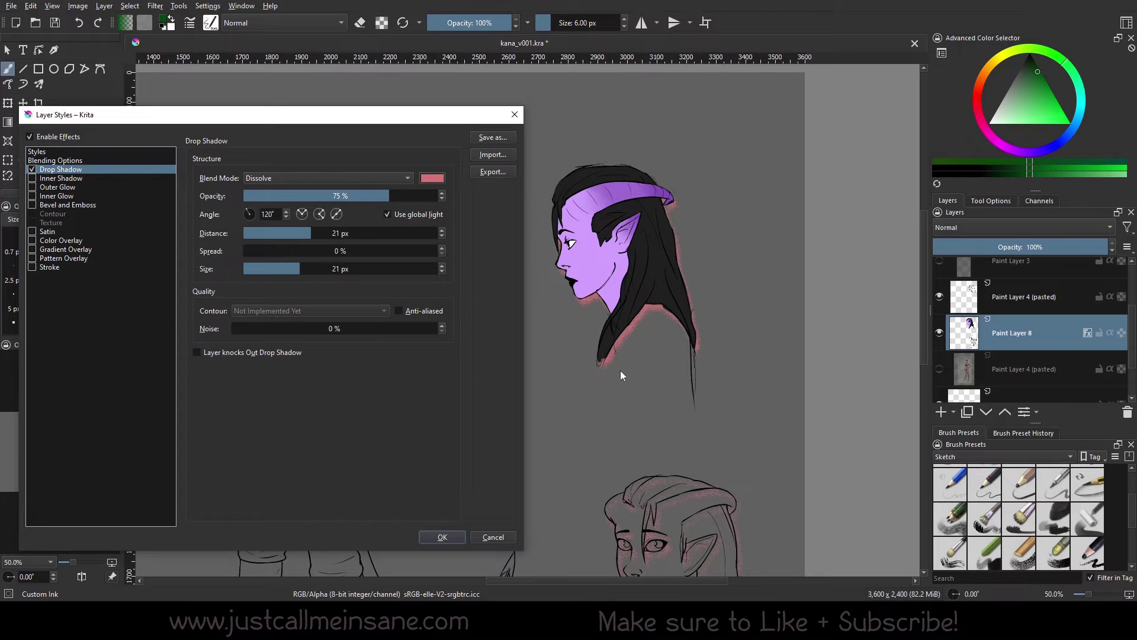
pyautogui.click(379, 179)
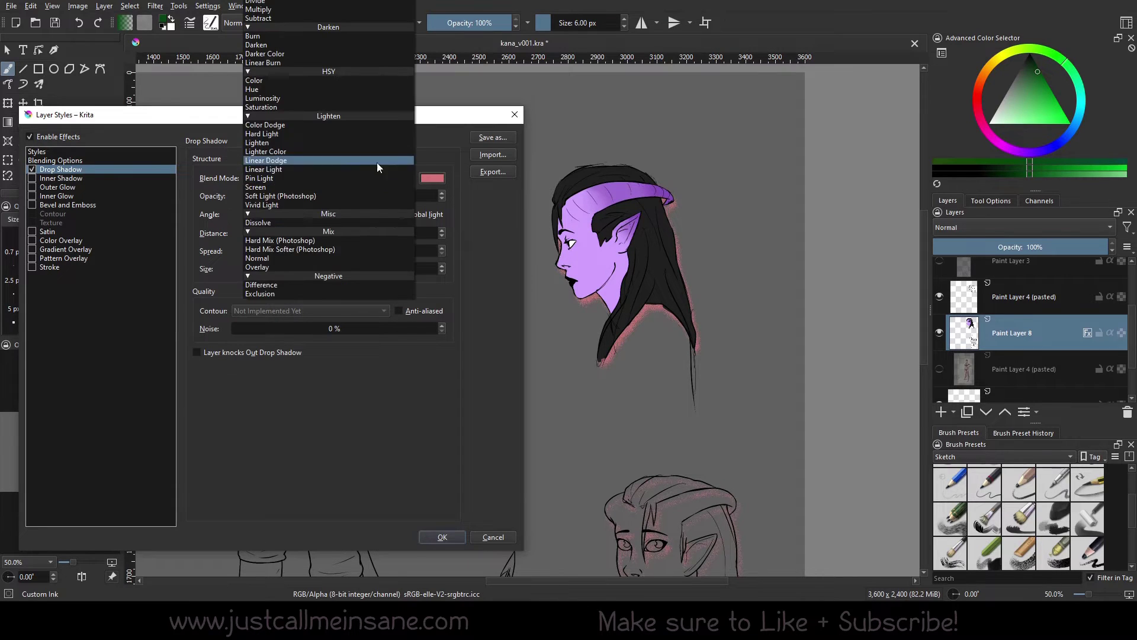
pyautogui.click(431, 154)
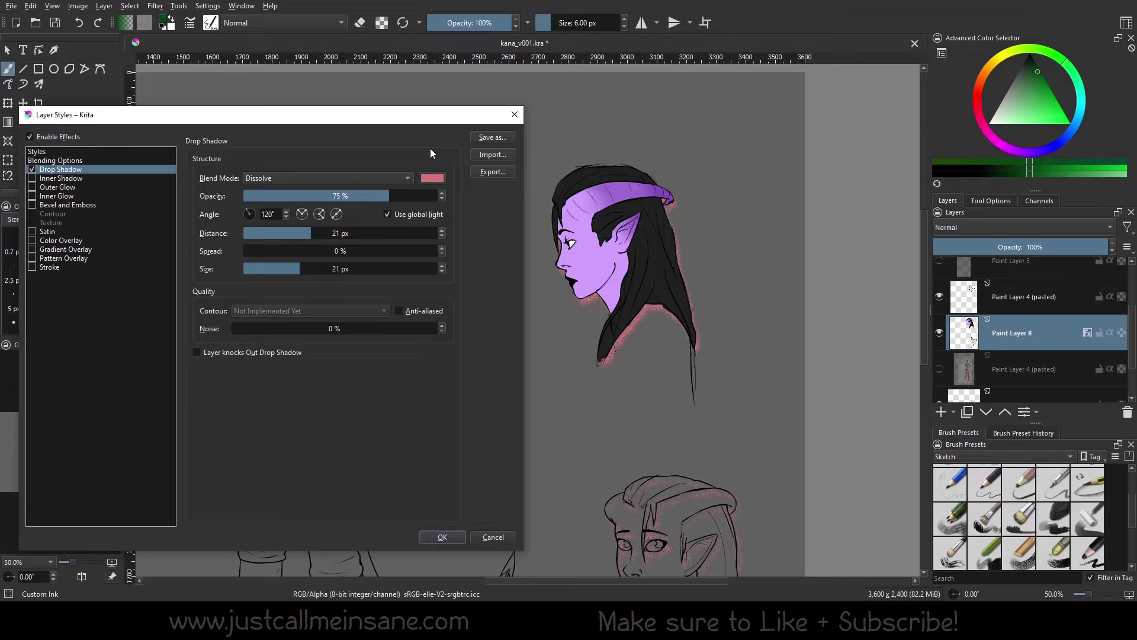
# - Set the drop shadow opacity to 57%
pyautogui.moveTo(403, 196); pyautogui.dragTo(454, 204)
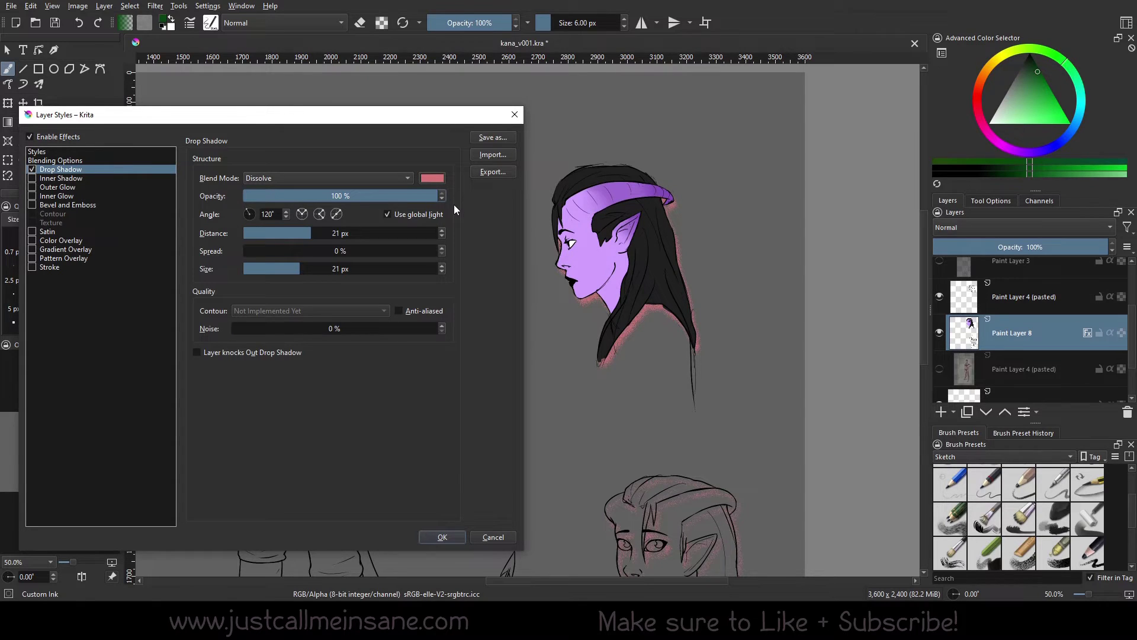
pyautogui.moveTo(409, 198); pyautogui.dragTo(276, 199)
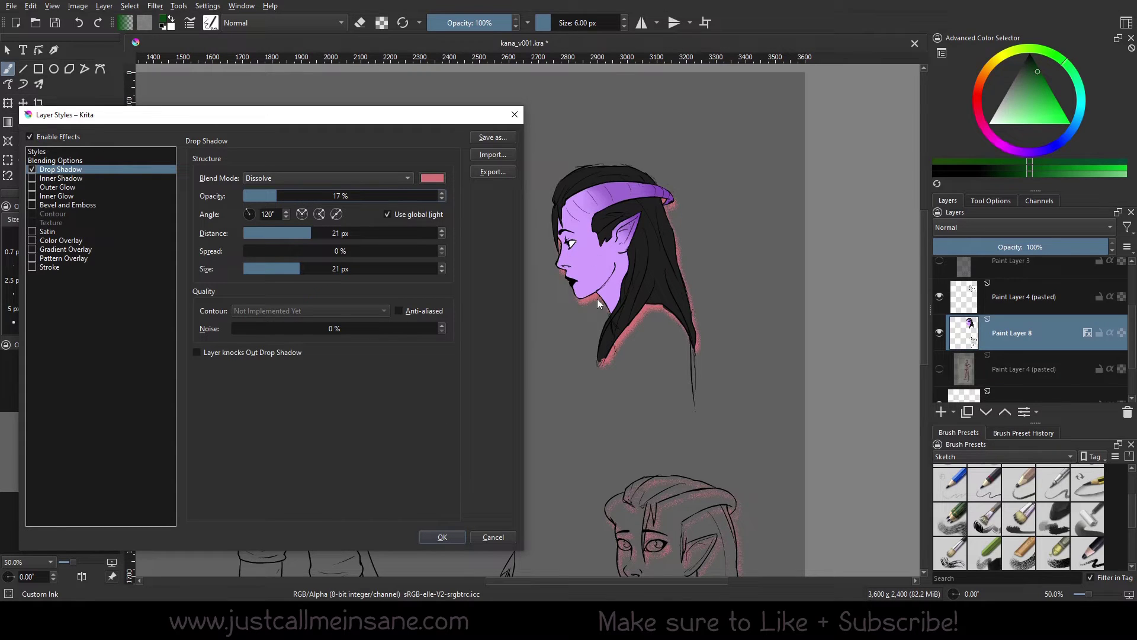
pyautogui.moveTo(289, 196); pyautogui.dragTo(353, 196)
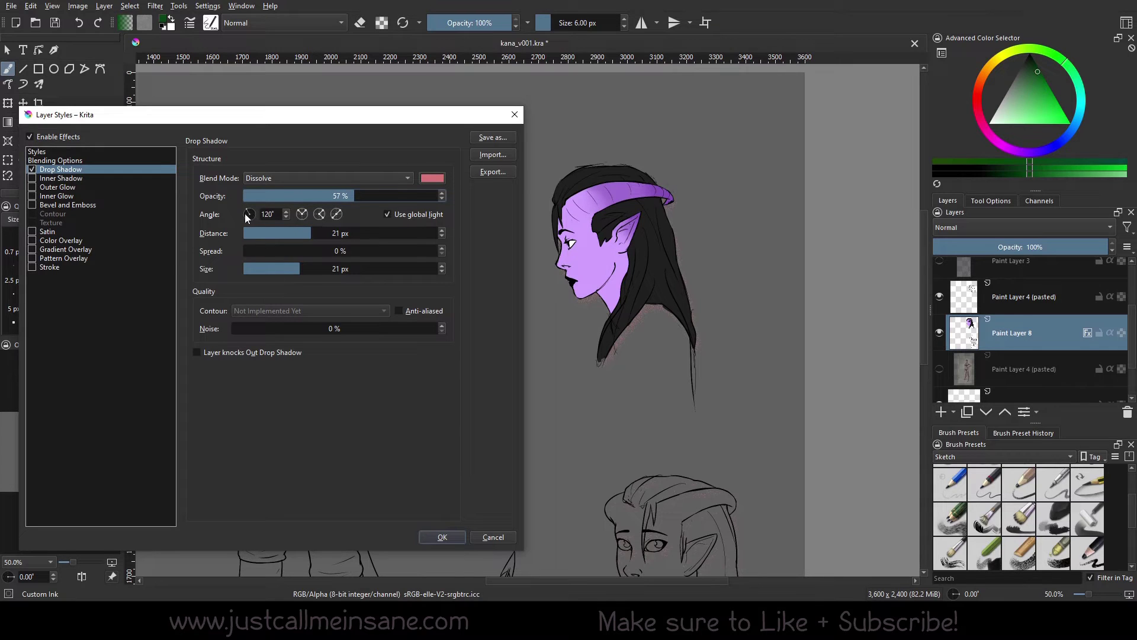
# - Set the shadow angle to -45° and make it use the global light
pyautogui.moveTo(248, 218); pyautogui.dragTo(254, 219)
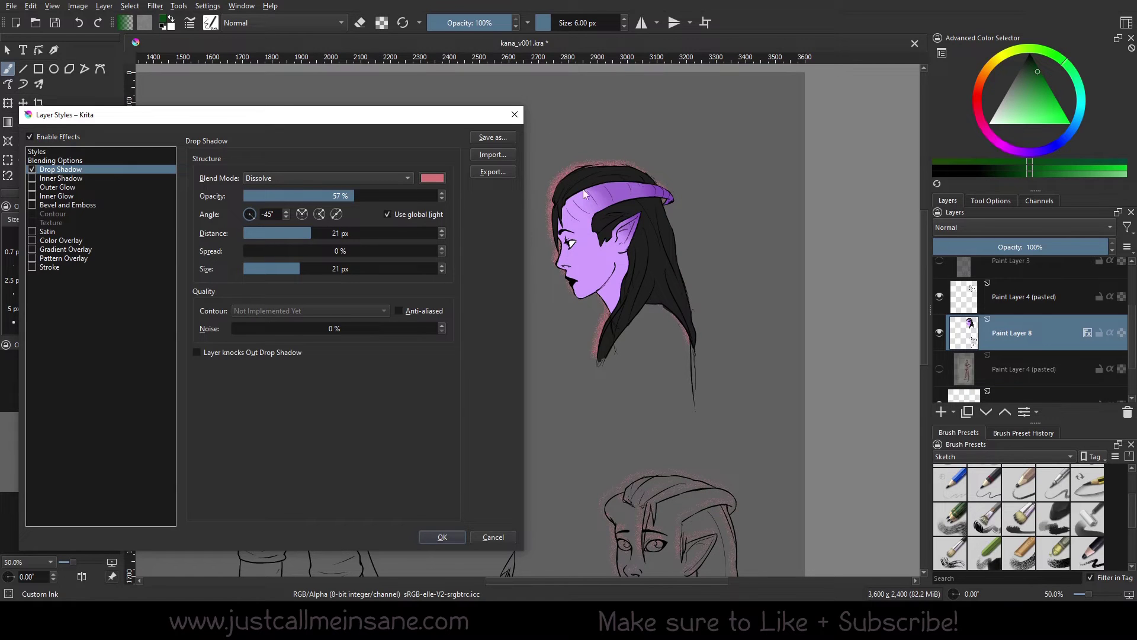
pyautogui.click(301, 214)
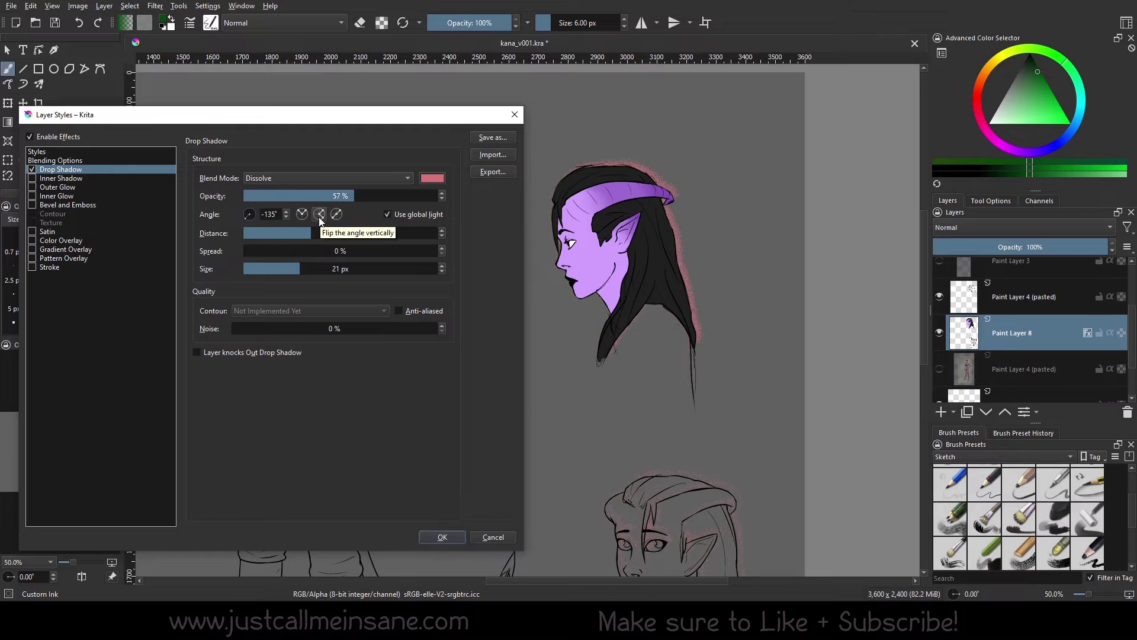
pyautogui.click(319, 214)
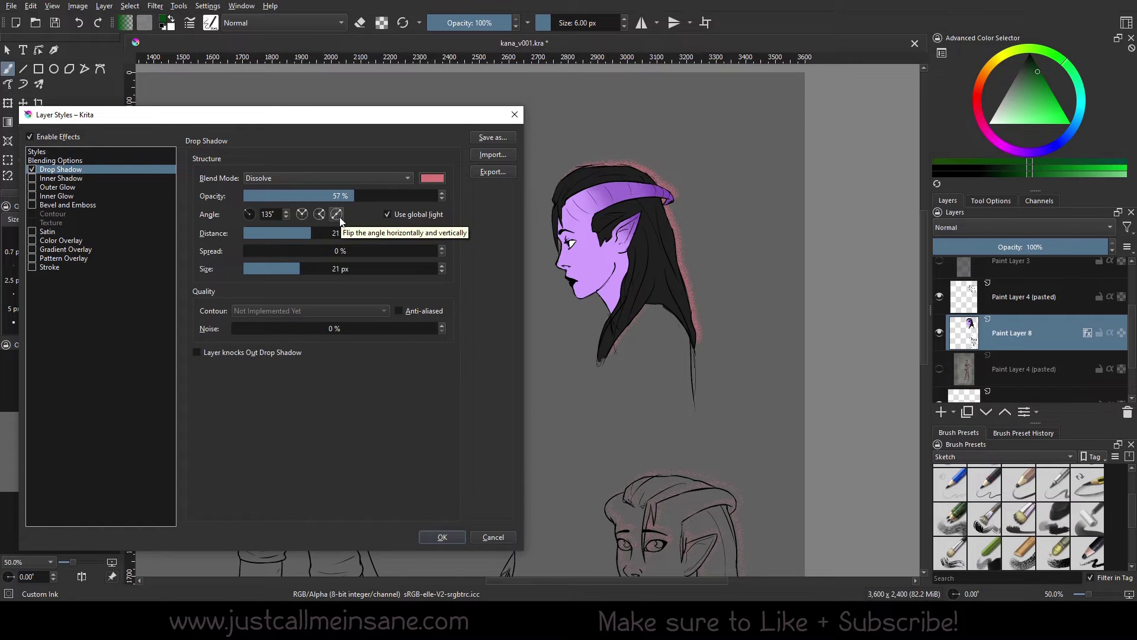
pyautogui.click(338, 215)
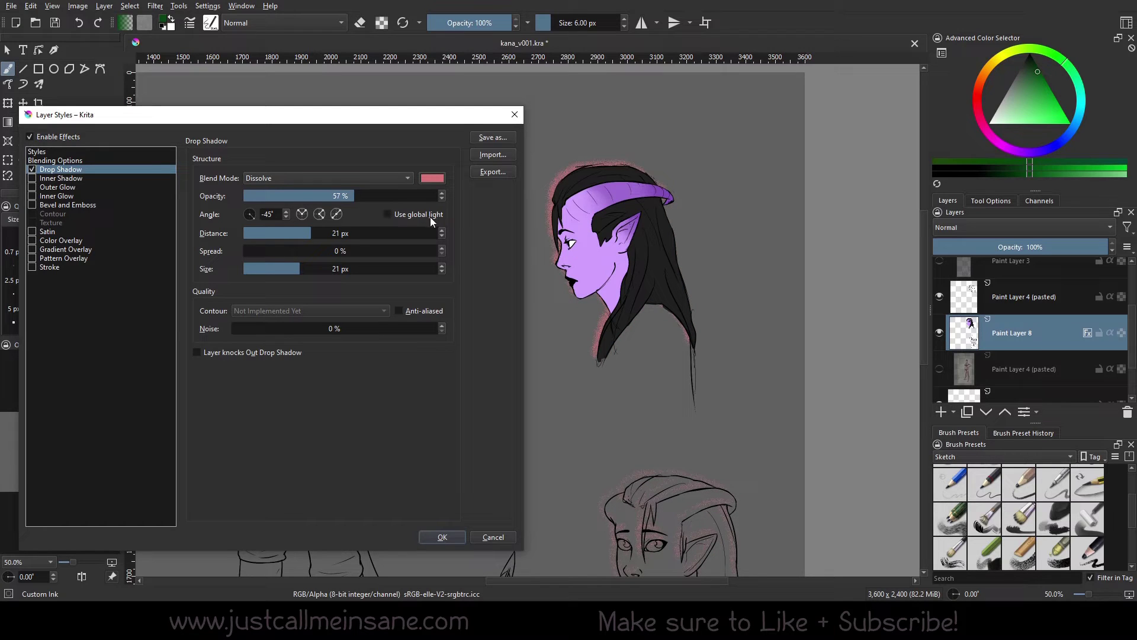
pyautogui.click(430, 217)
# - Make the drop shadow black (#000000) and push it 356 px away from the head
pyautogui.click(432, 177)
pyautogui.moveTo(189, 232); pyautogui.dragTo(213, 197)
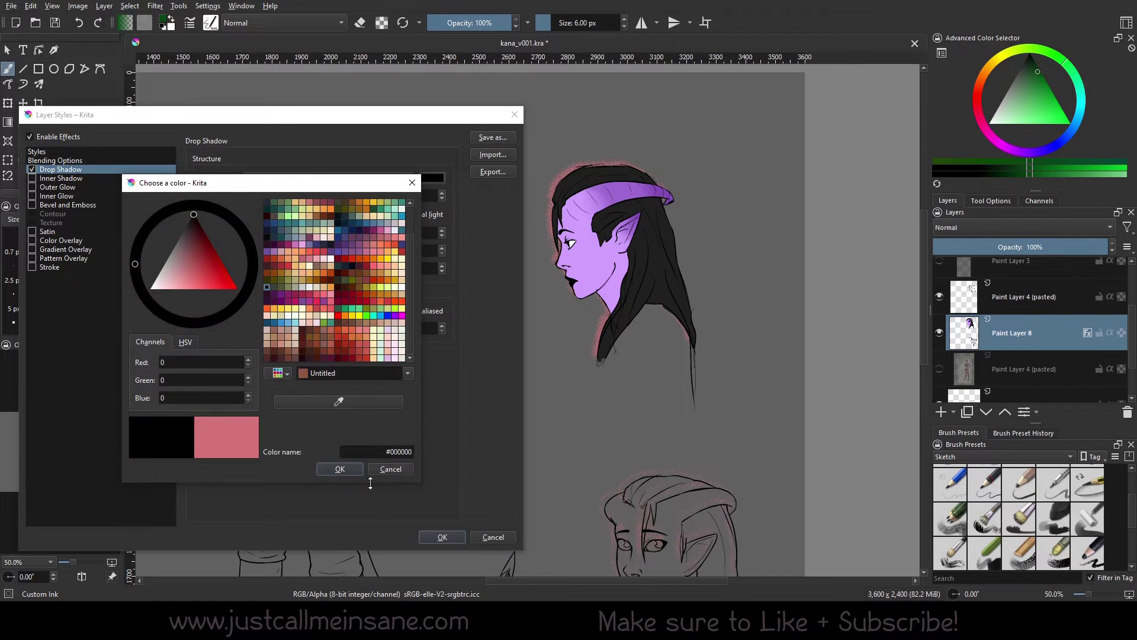
pyautogui.click(354, 467)
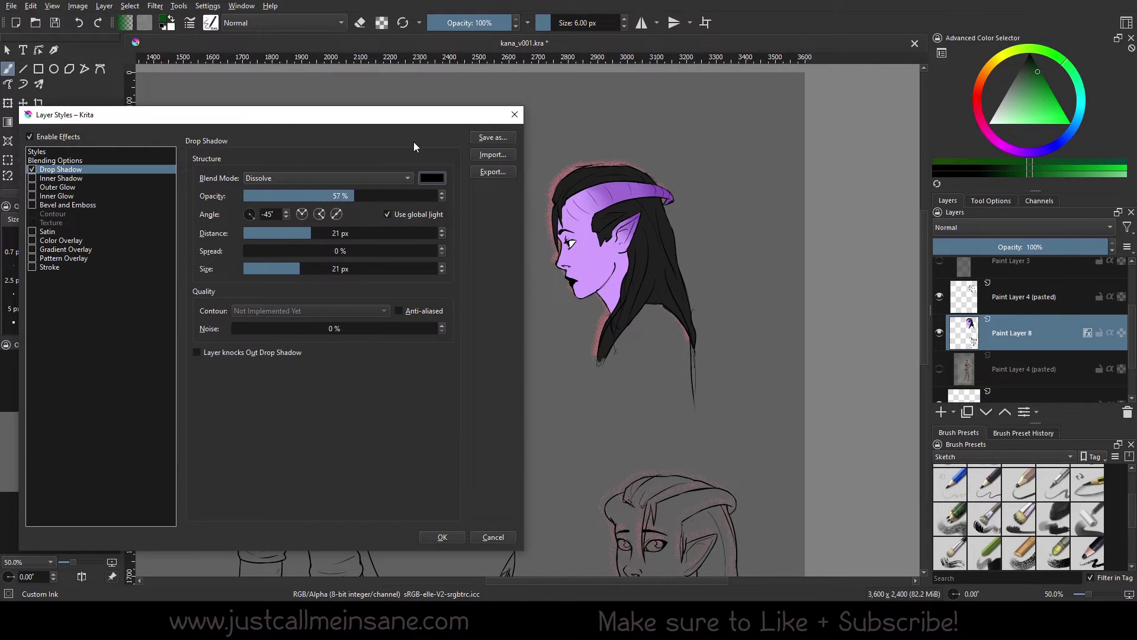
pyautogui.moveTo(353, 235); pyautogui.dragTo(417, 233)
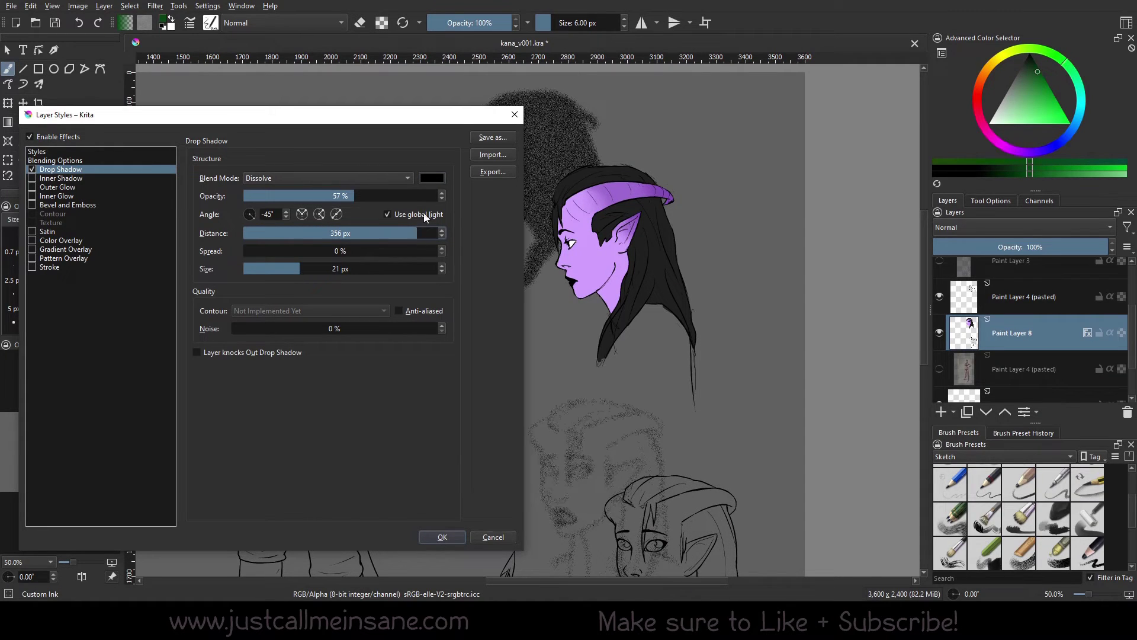
pyautogui.moveTo(436, 127); pyautogui.dragTo(1042, 107)
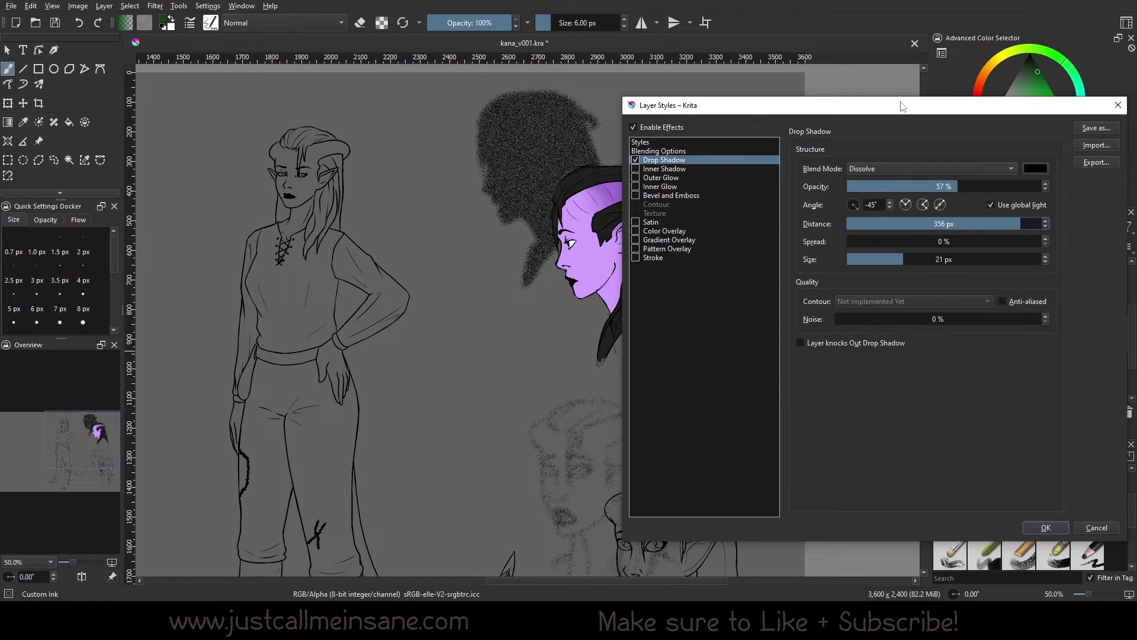
# - Set the shadow to 6 px distance, 41% spread and 94 px size
pyautogui.moveTo(905, 107); pyautogui.dragTo(317, 126)
pyautogui.moveTo(415, 243); pyautogui.dragTo(303, 242)
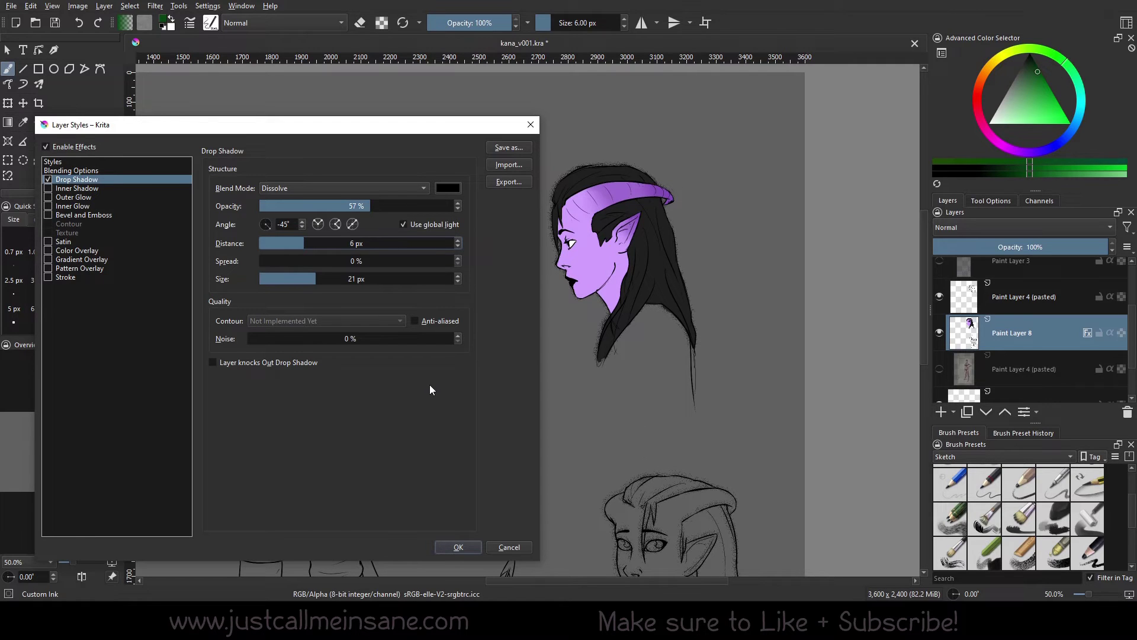
pyautogui.moveTo(320, 261); pyautogui.dragTo(338, 261)
pyautogui.moveTo(444, 129); pyautogui.dragTo(436, 131)
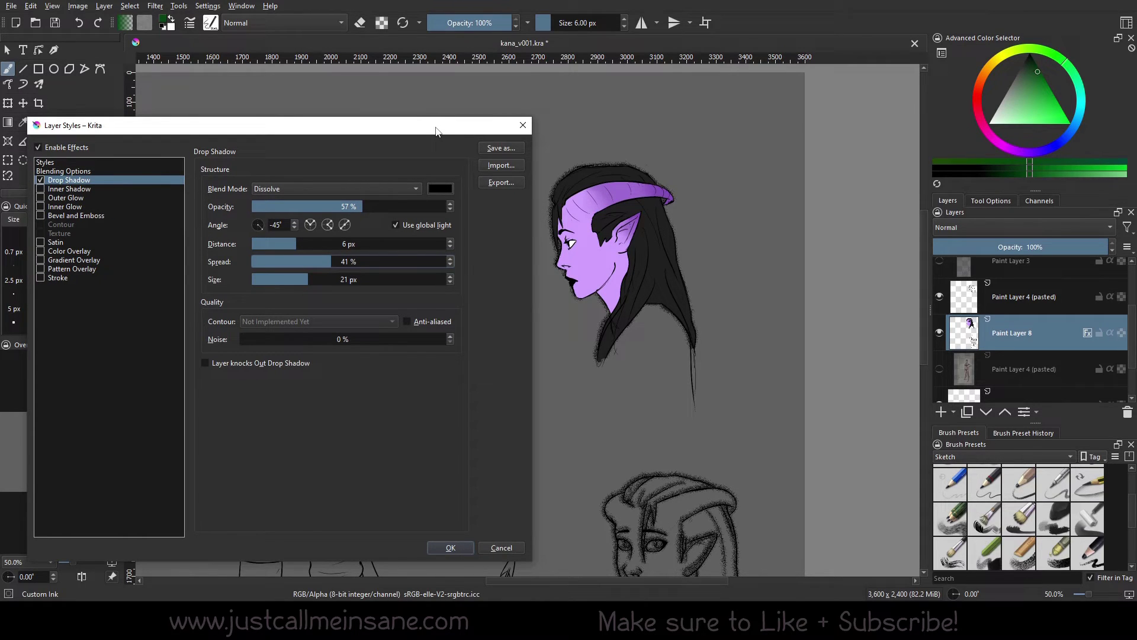
pyautogui.click(371, 278)
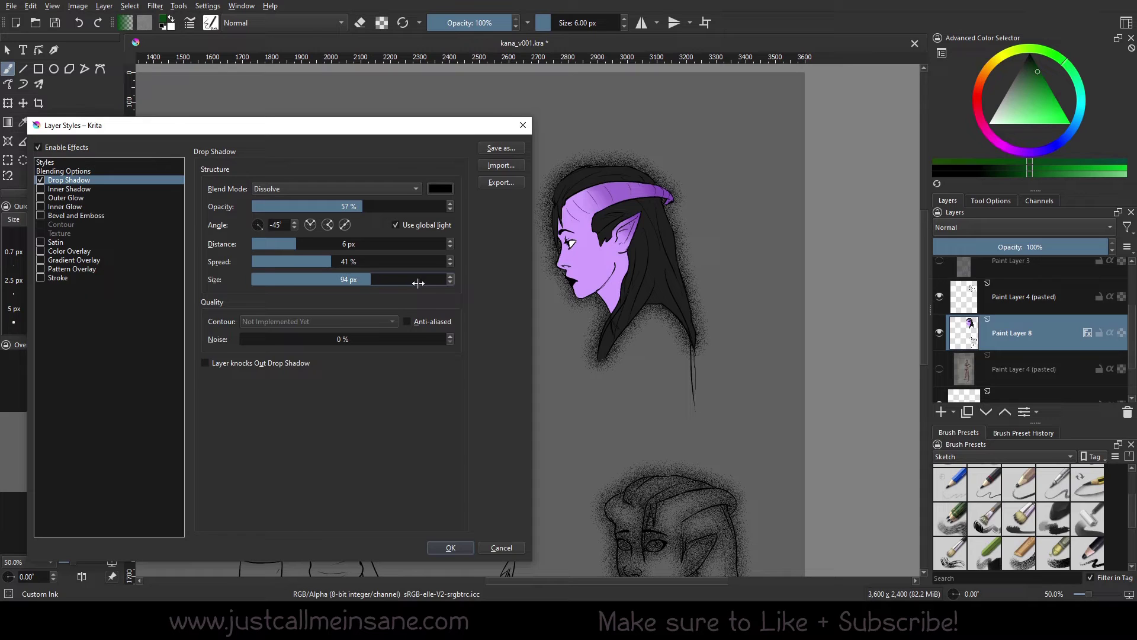
# - Switch the drop shadow to Multiply blending at 91% opacity
pyautogui.click(372, 190)
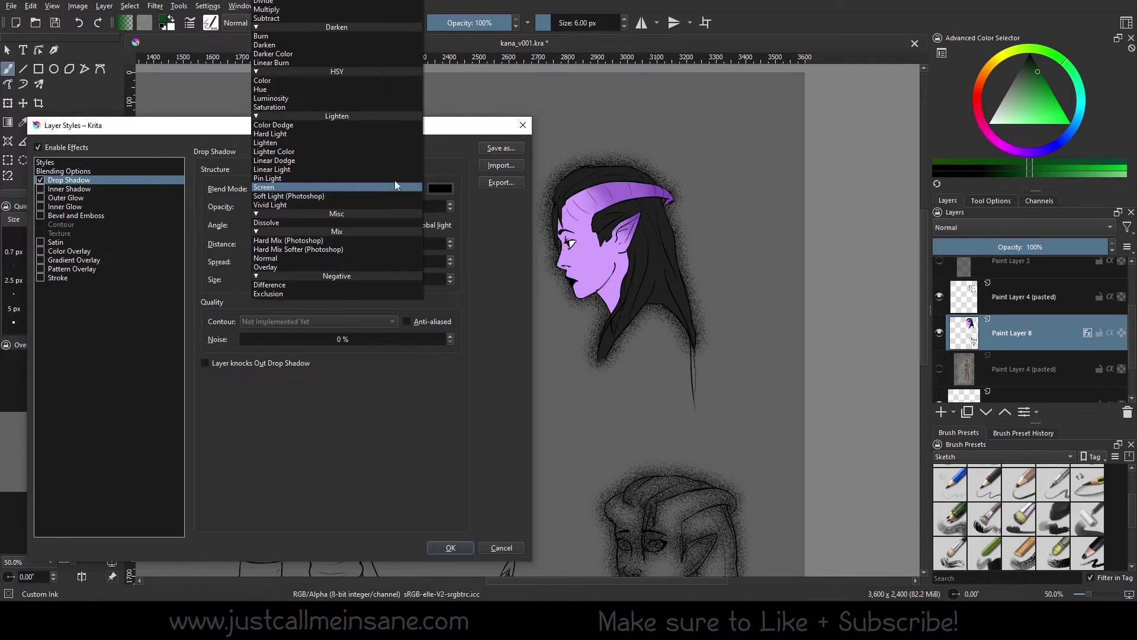
pyautogui.click(305, 16)
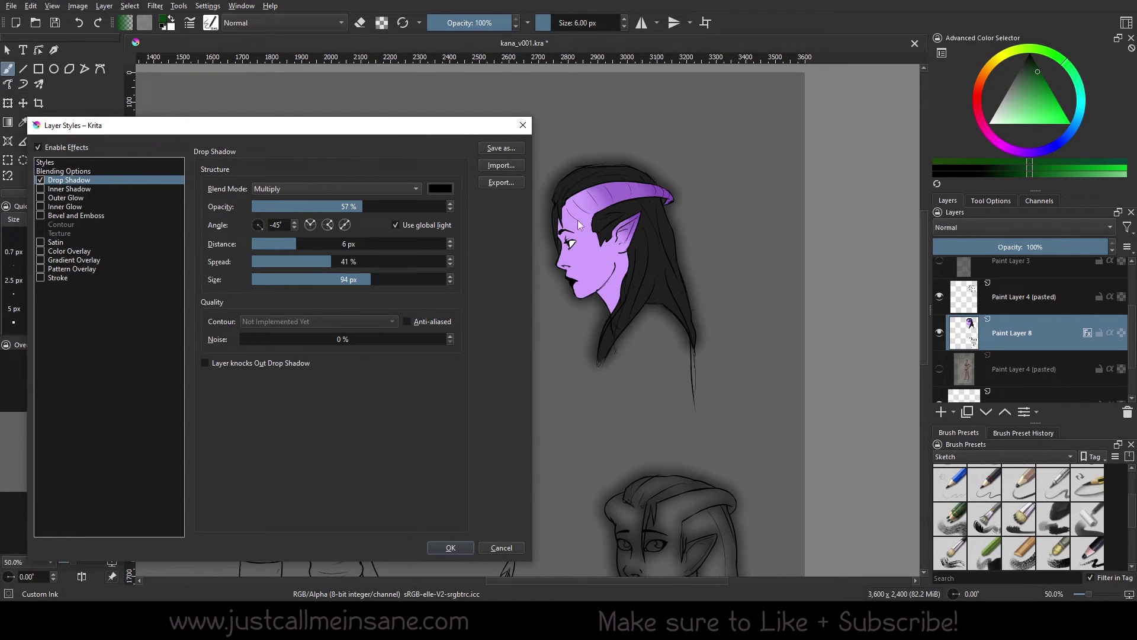
pyautogui.moveTo(362, 206); pyautogui.dragTo(428, 206)
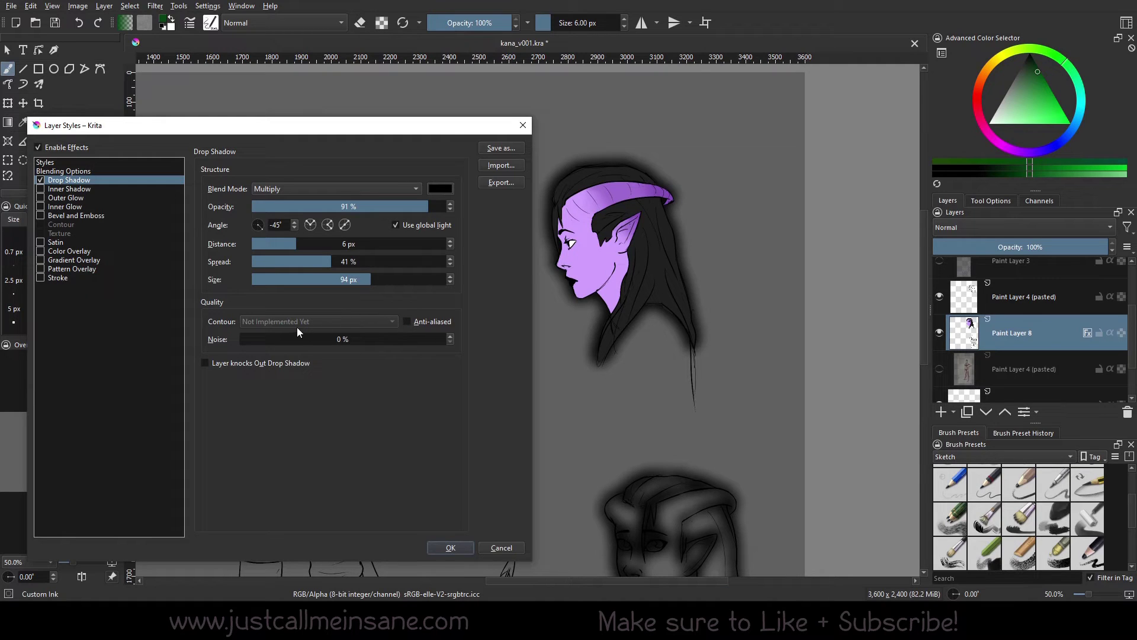
# - Raise the shadow noise to 77%, enable anti-aliasing and apply the layer style
pyautogui.moveTo(298, 339); pyautogui.dragTo(337, 340)
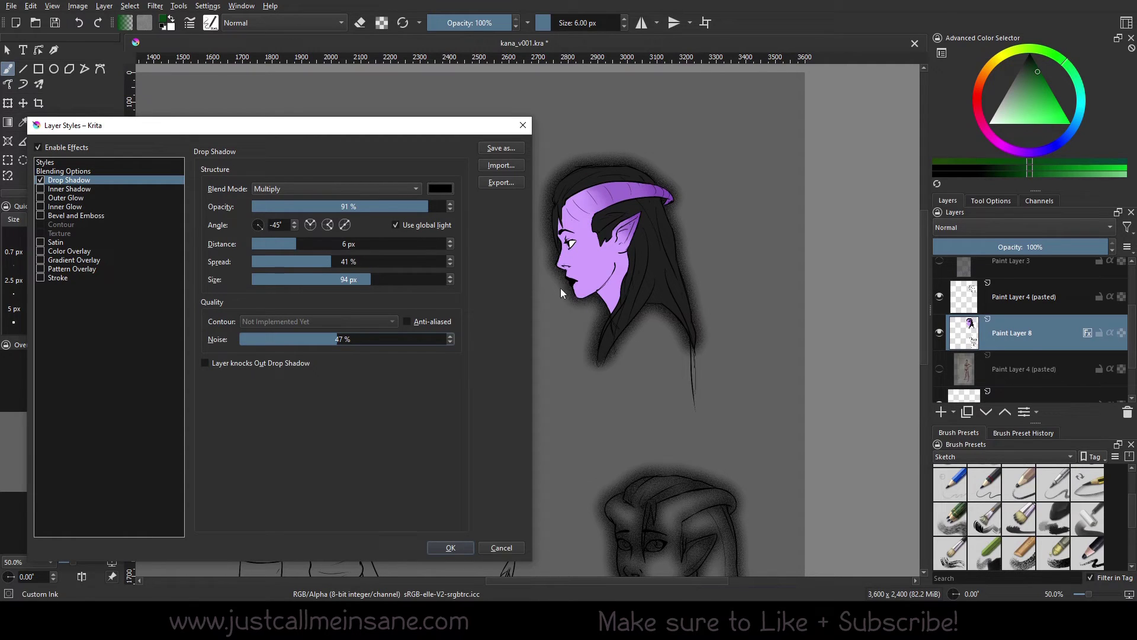
pyautogui.moveTo(331, 339); pyautogui.dragTo(398, 340)
pyautogui.click(411, 322)
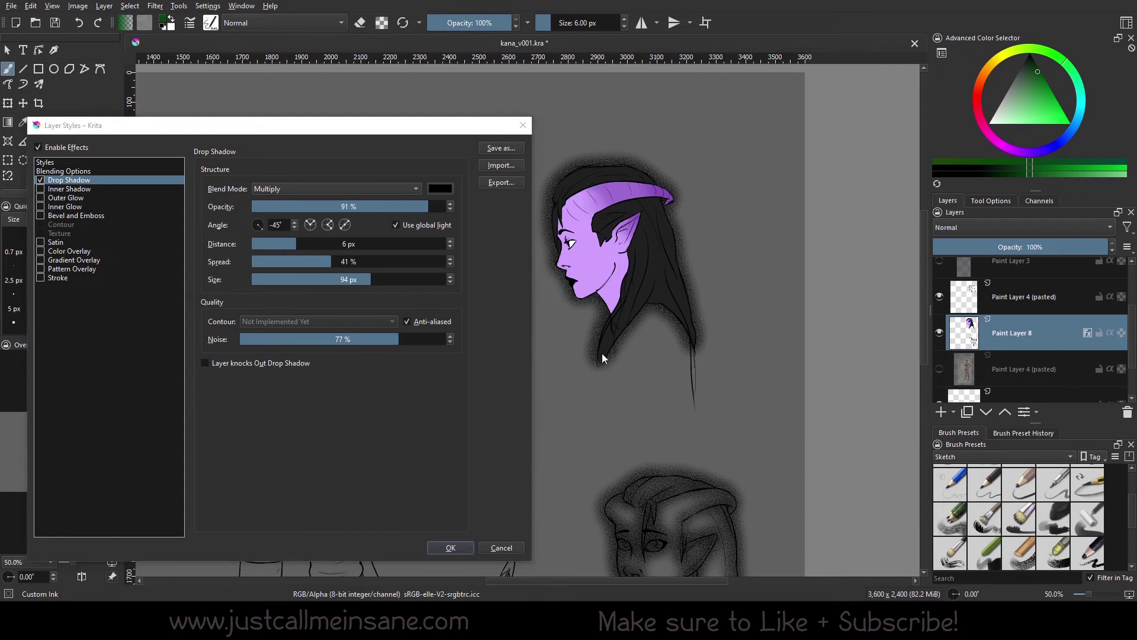
pyautogui.click(453, 548)
pyautogui.scroll(2, 591, 266)
# - Reset the drop shadow noise to 0% and turn anti-aliasing off
pyautogui.moveTo(590, 266); pyautogui.dragTo(590, 291)
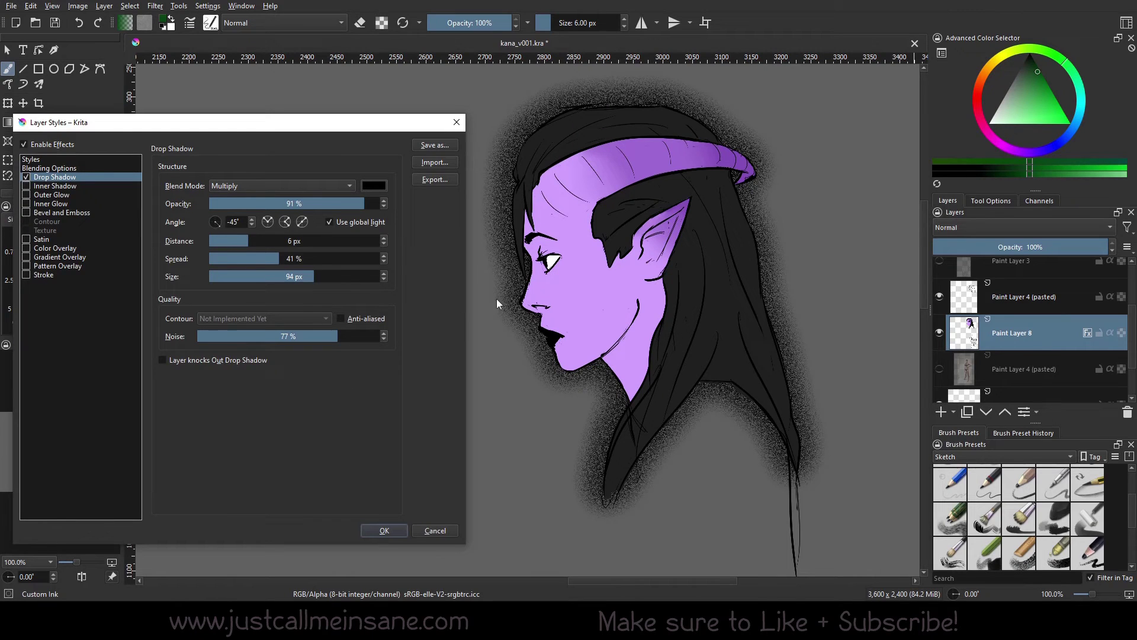
pyautogui.moveTo(318, 333); pyautogui.dragTo(164, 335)
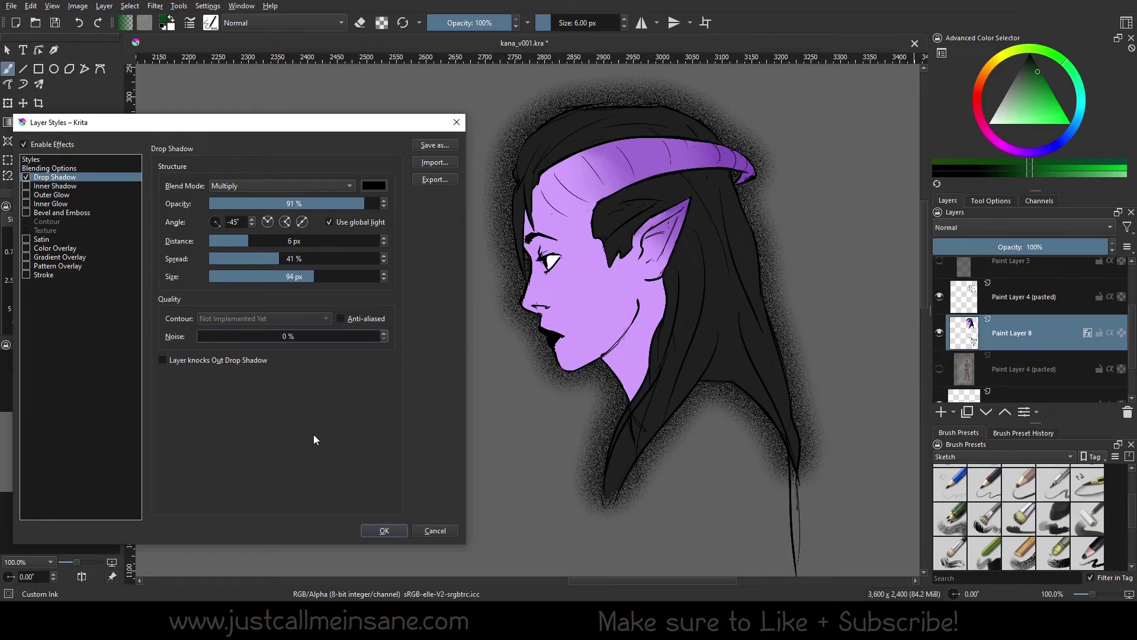
pyautogui.click(341, 318)
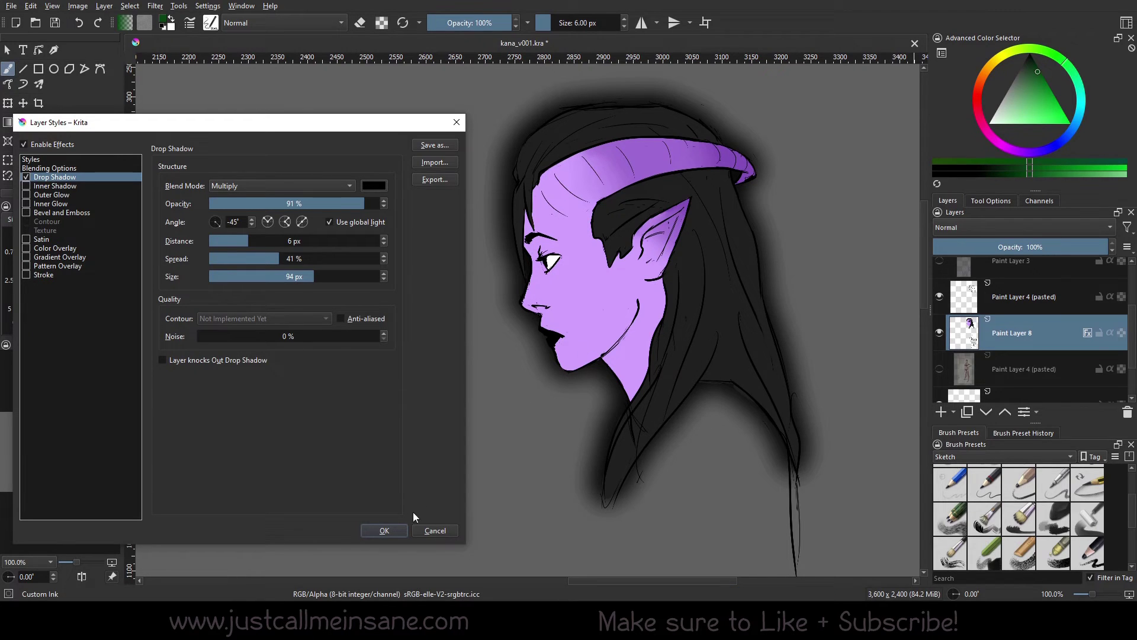
pyautogui.click(384, 530)
pyautogui.rightClick(1045, 333)
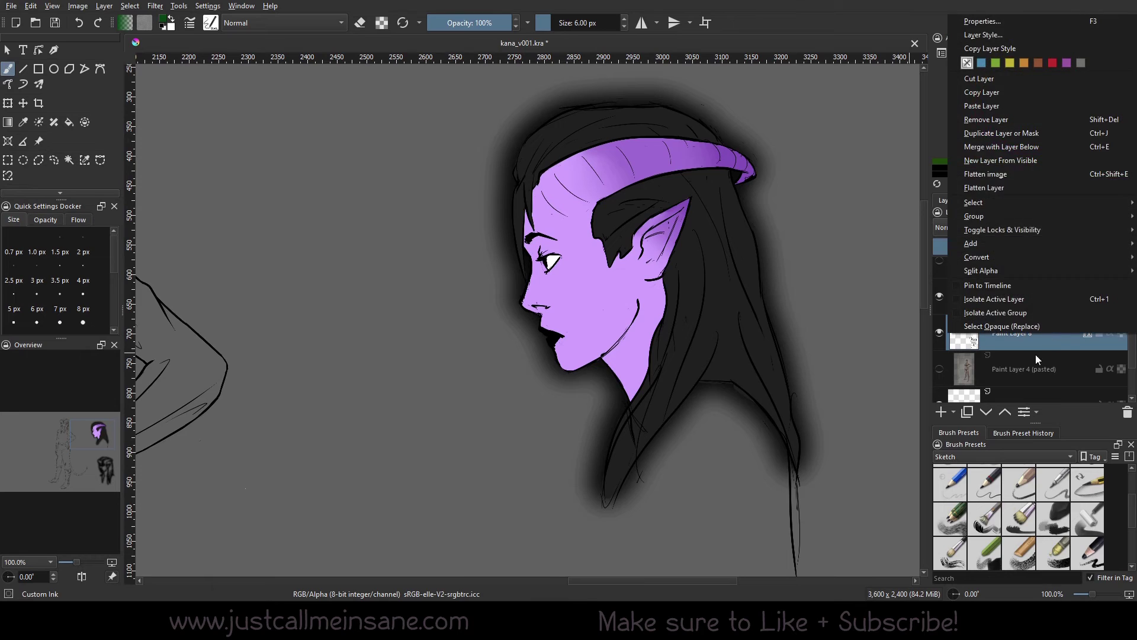
pyautogui.click(1037, 359)
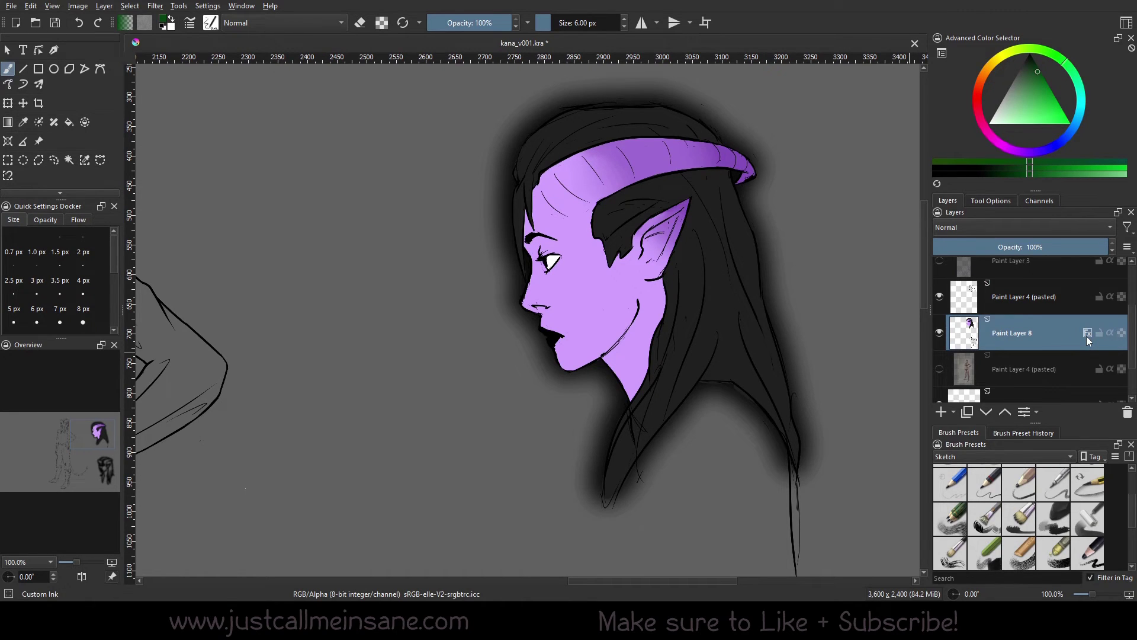
pyautogui.moveTo(1087, 339)
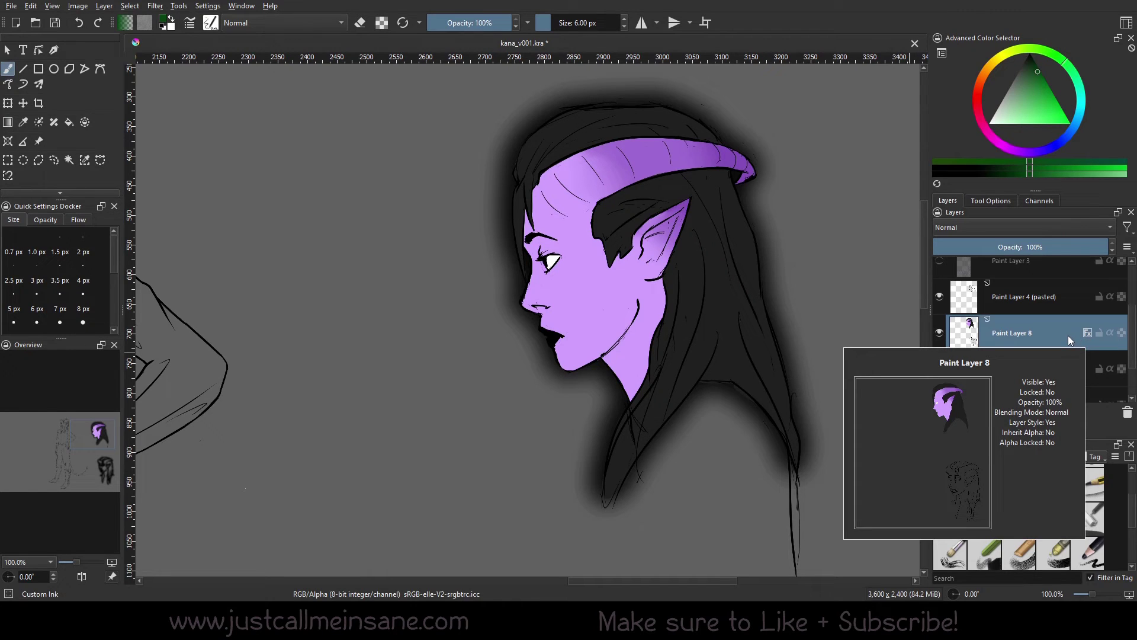
pyautogui.rightClick(1048, 332)
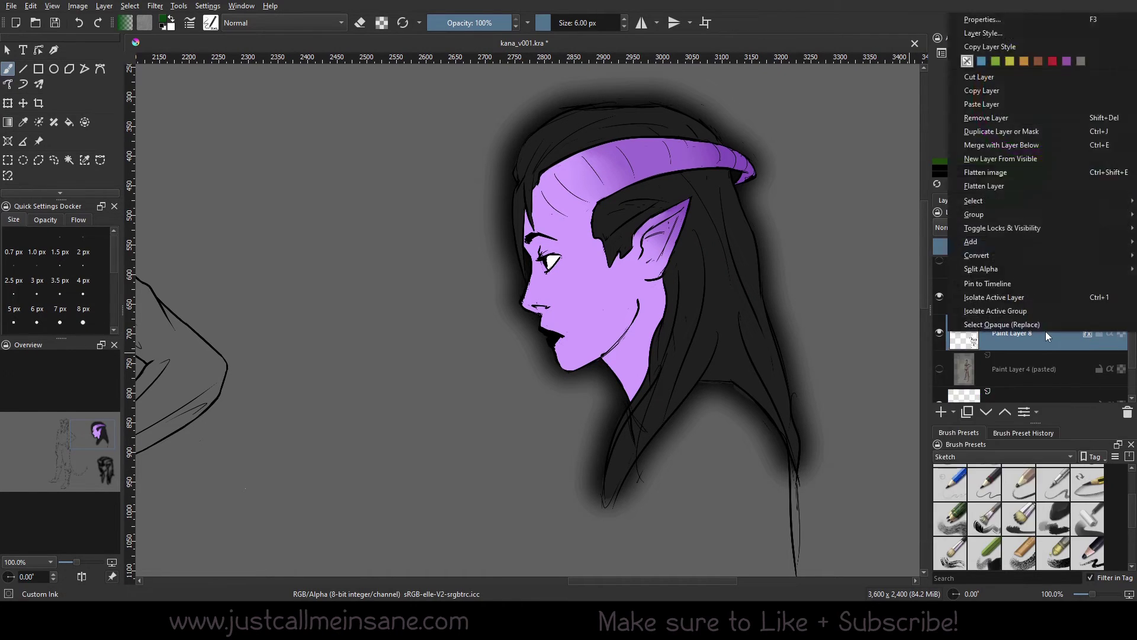
pyautogui.click(1005, 32)
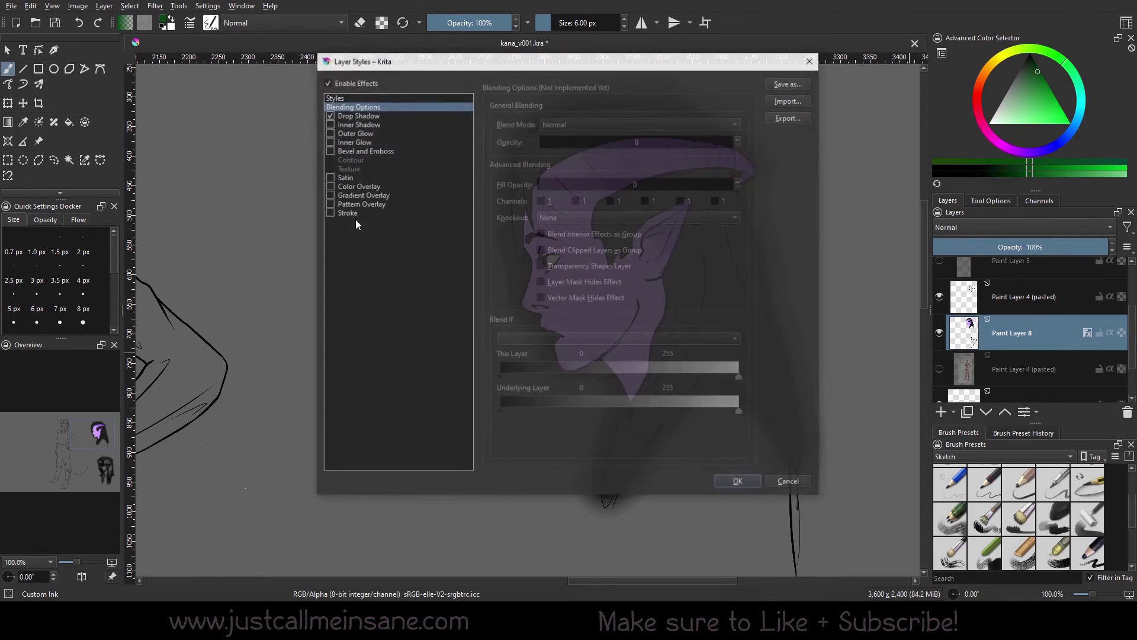
pyautogui.moveTo(604, 70); pyautogui.dragTo(287, 115)
# - Set the drop shadow distance to 29 px, then switch the drop shadow off
pyautogui.click(107, 159)
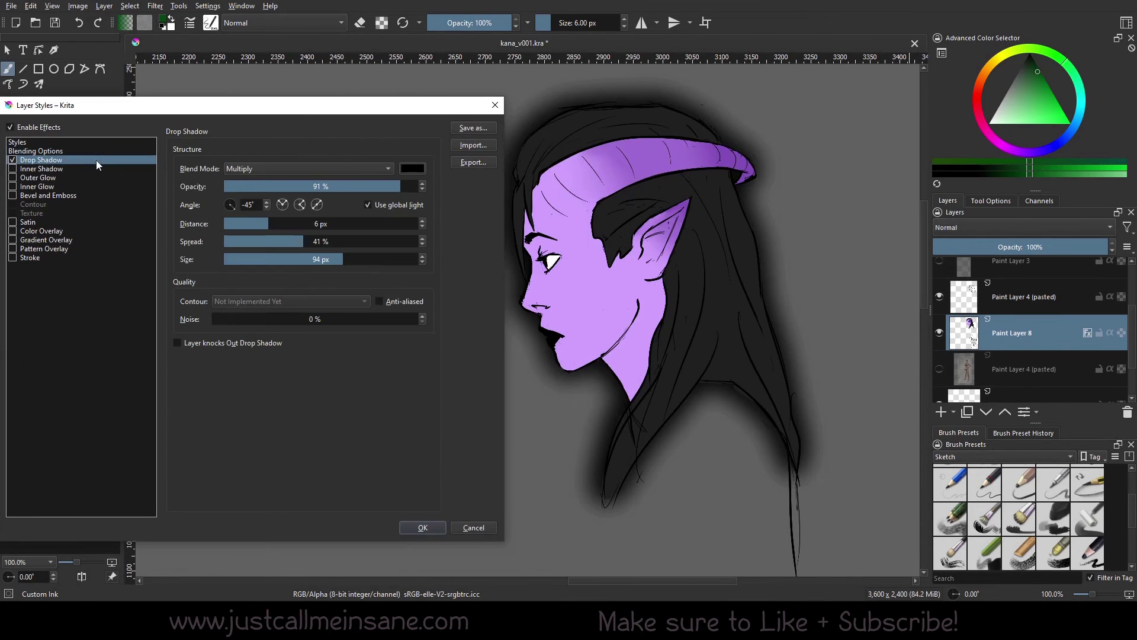
pyautogui.moveTo(293, 224); pyautogui.dragTo(299, 224)
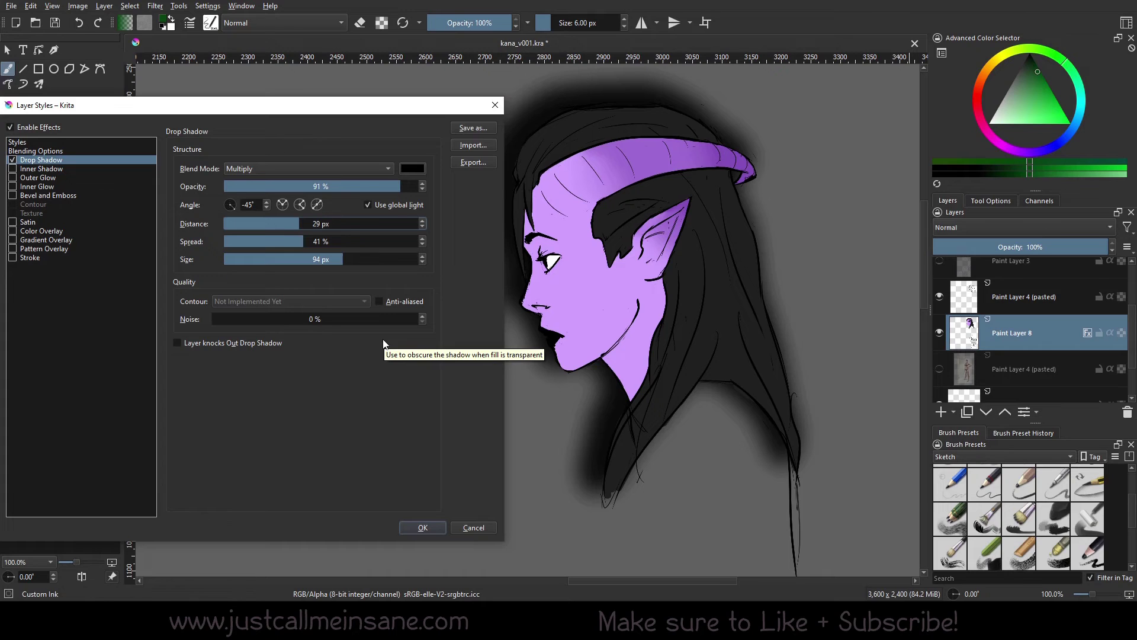
pyautogui.click(13, 161)
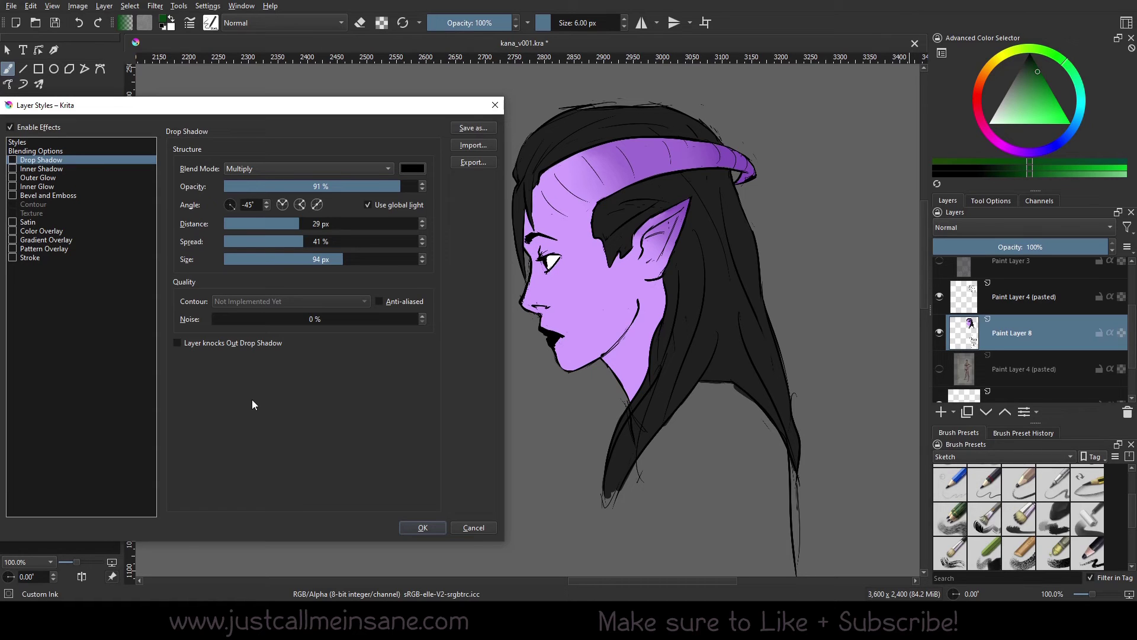
# - Enable Inner Shadow on the head layer with 49 % choke and 132 px size
pyautogui.click(35, 169)
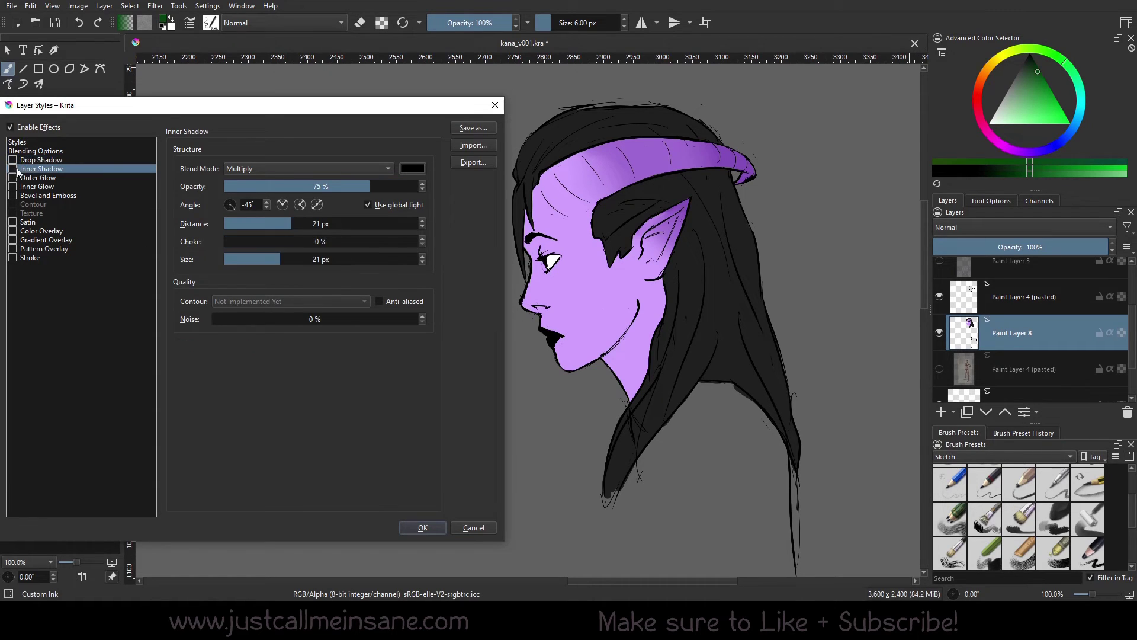
pyautogui.click(13, 169)
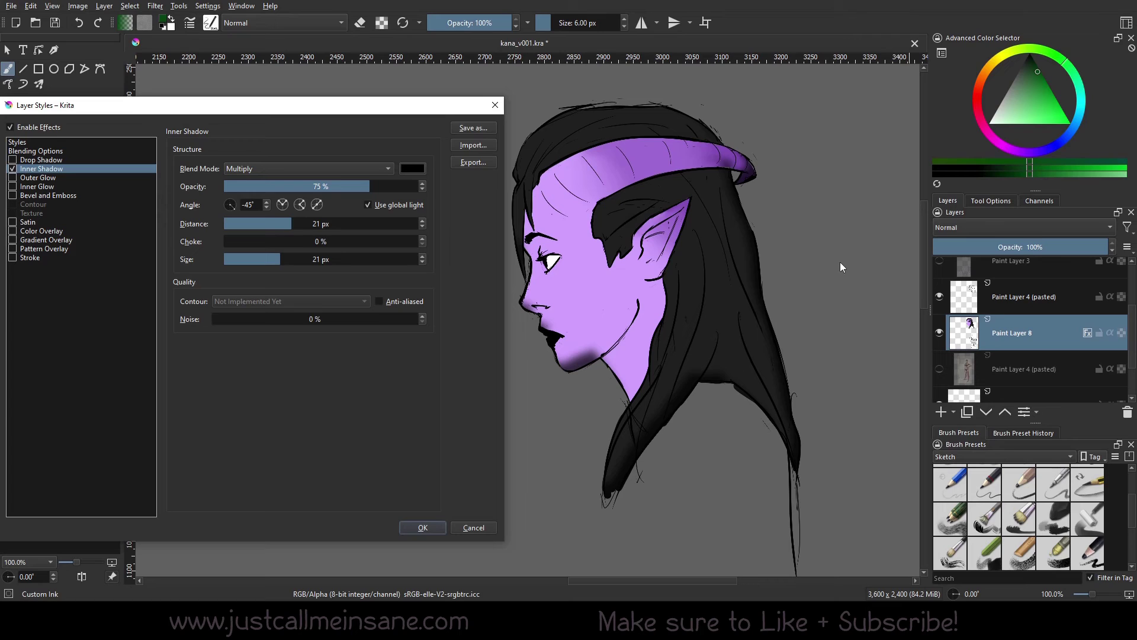
pyautogui.click(298, 241)
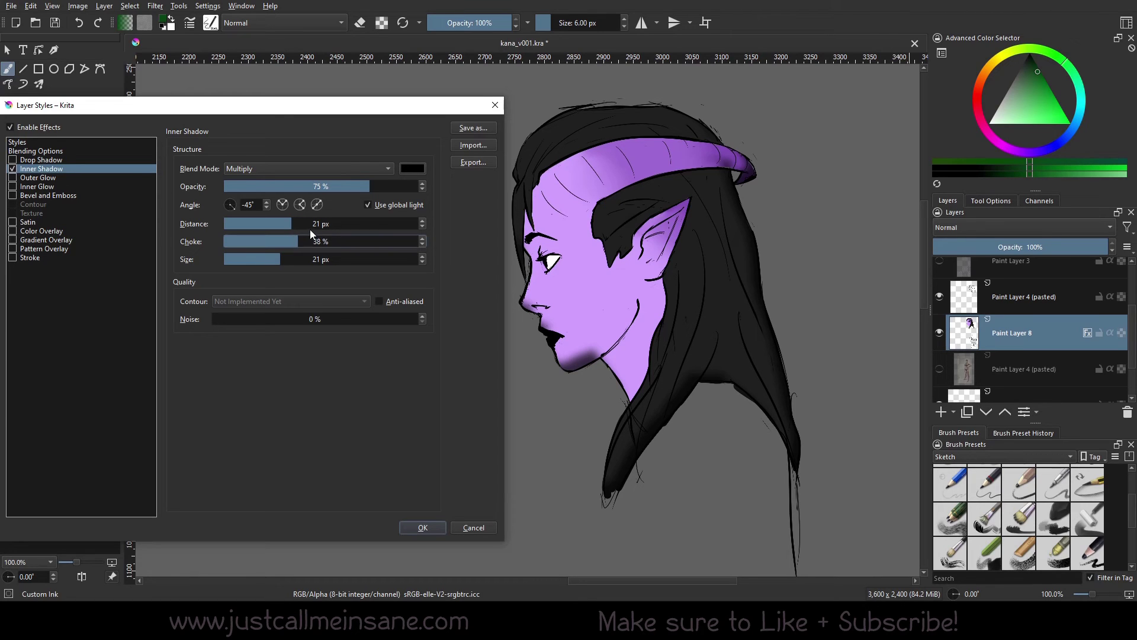
pyautogui.moveTo(310, 240)
pyautogui.mouseDown()
pyautogui.moveTo(347, 241)
pyautogui.moveTo(320, 226)
pyautogui.mouseUp()
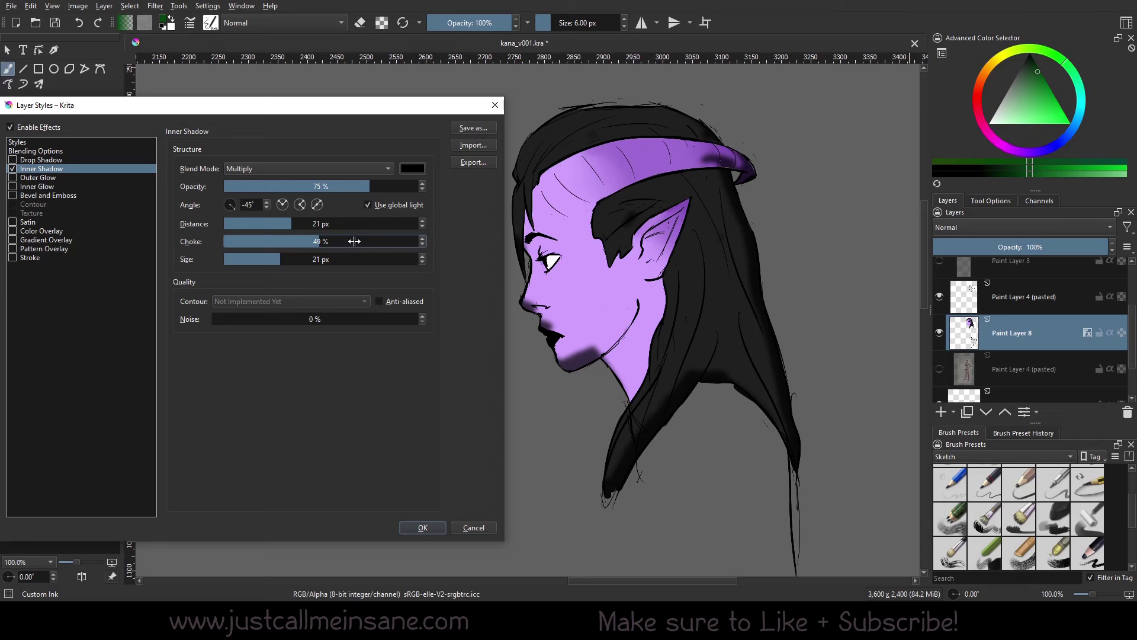
pyautogui.click(364, 260)
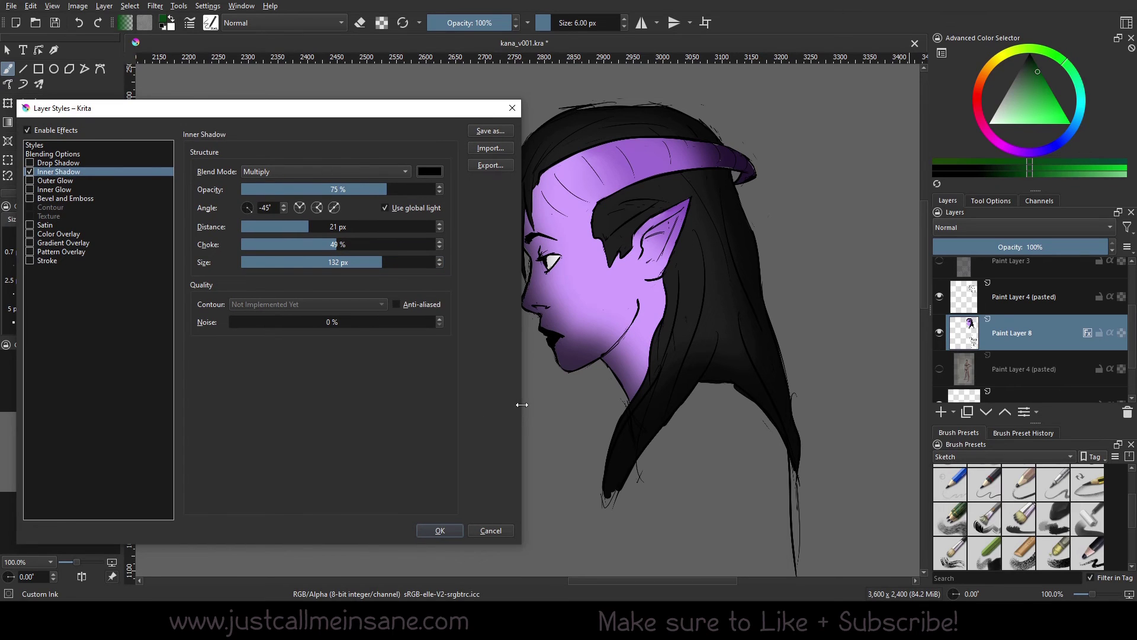
pyautogui.moveTo(522, 404); pyautogui.dragTo(474, 385)
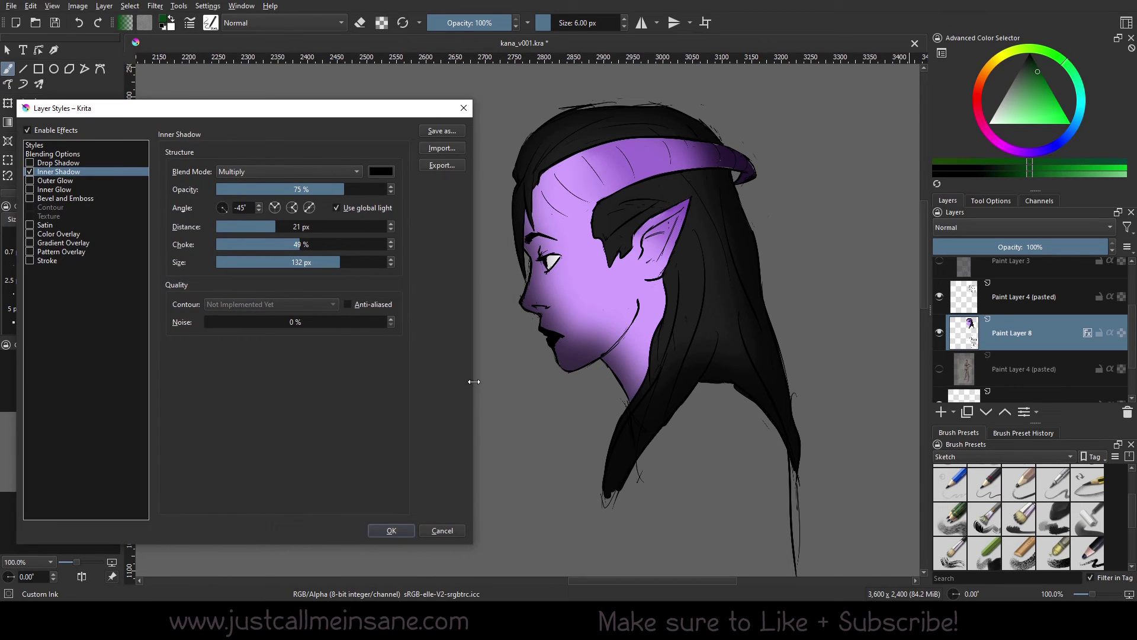